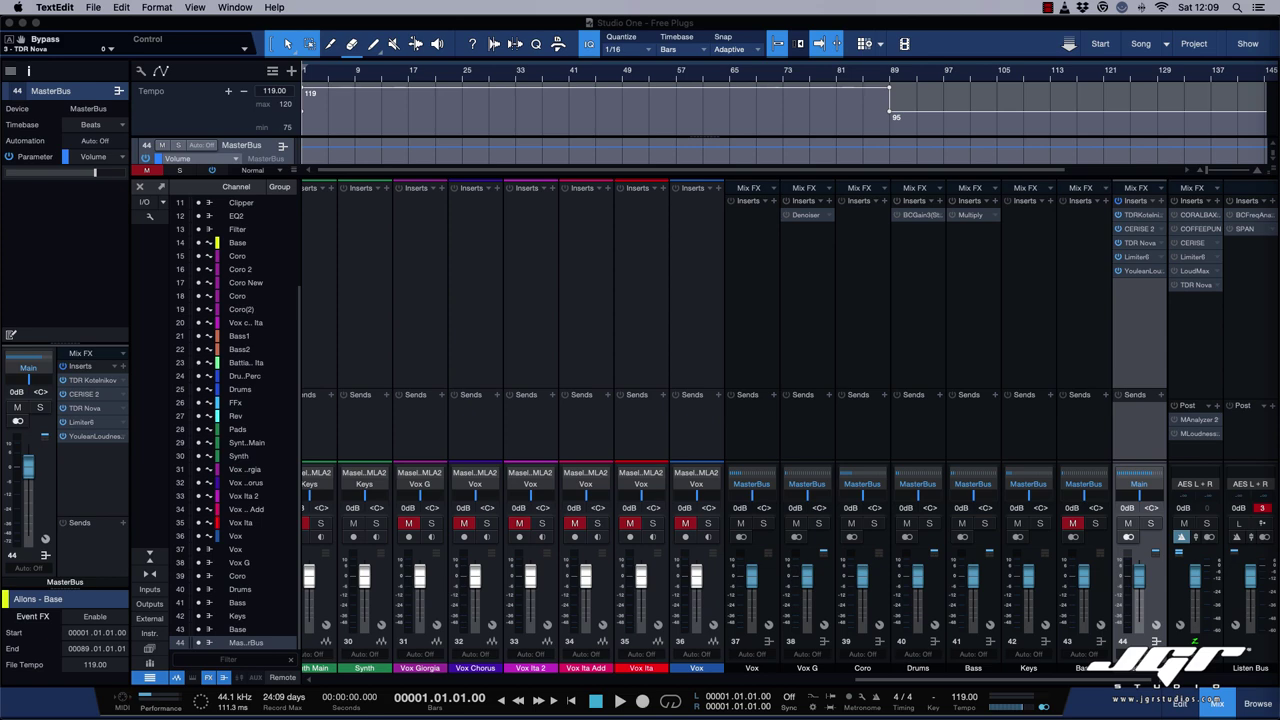
# Step: Bring forward and rearrange the MasterBus plugin windows: TDR Kotelnikov, CERISE 2, Limiter6 and Youlean Loudness Meter 2
pyautogui.click(1131, 216)
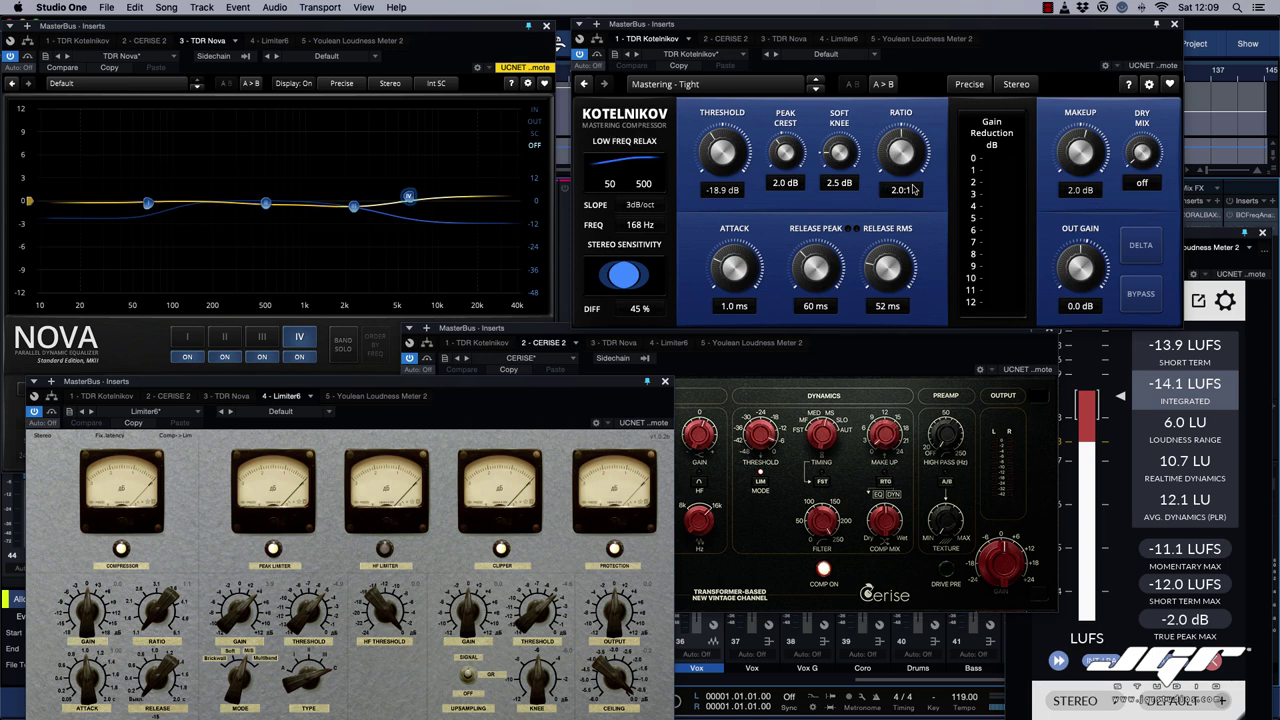
pyautogui.moveTo(917, 25); pyautogui.dragTo(913, 26)
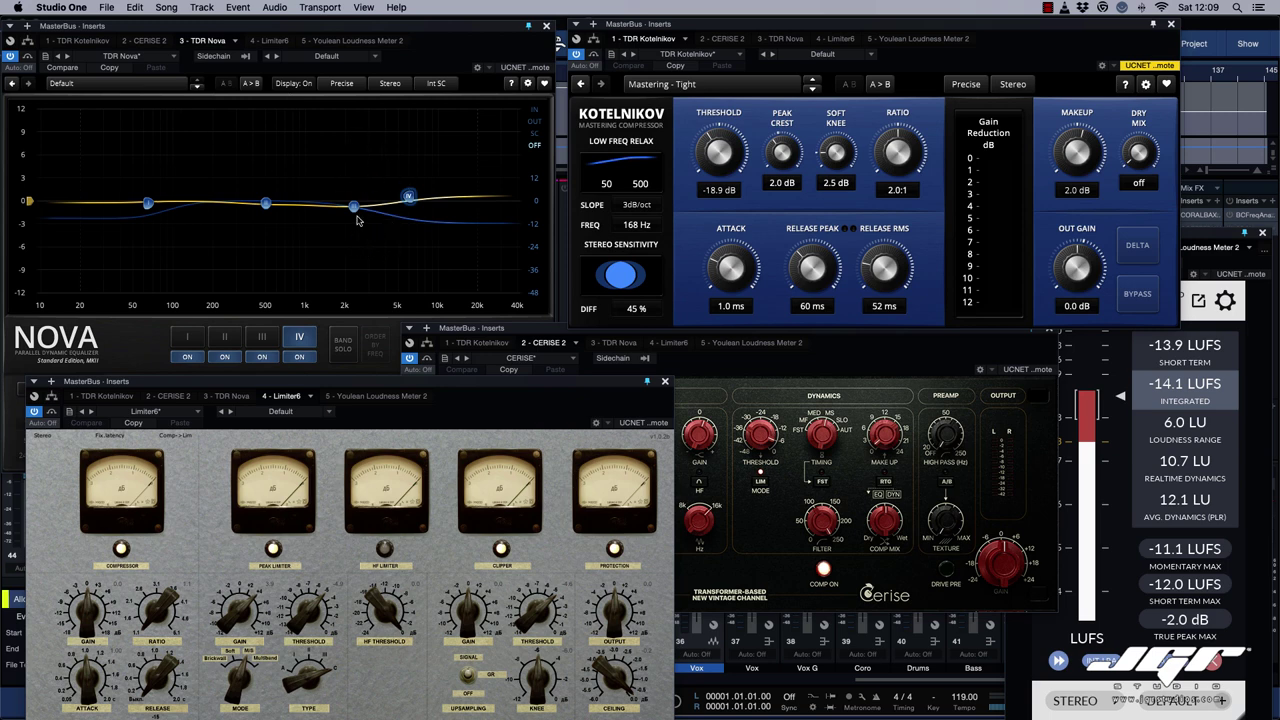
pyautogui.click(533, 327)
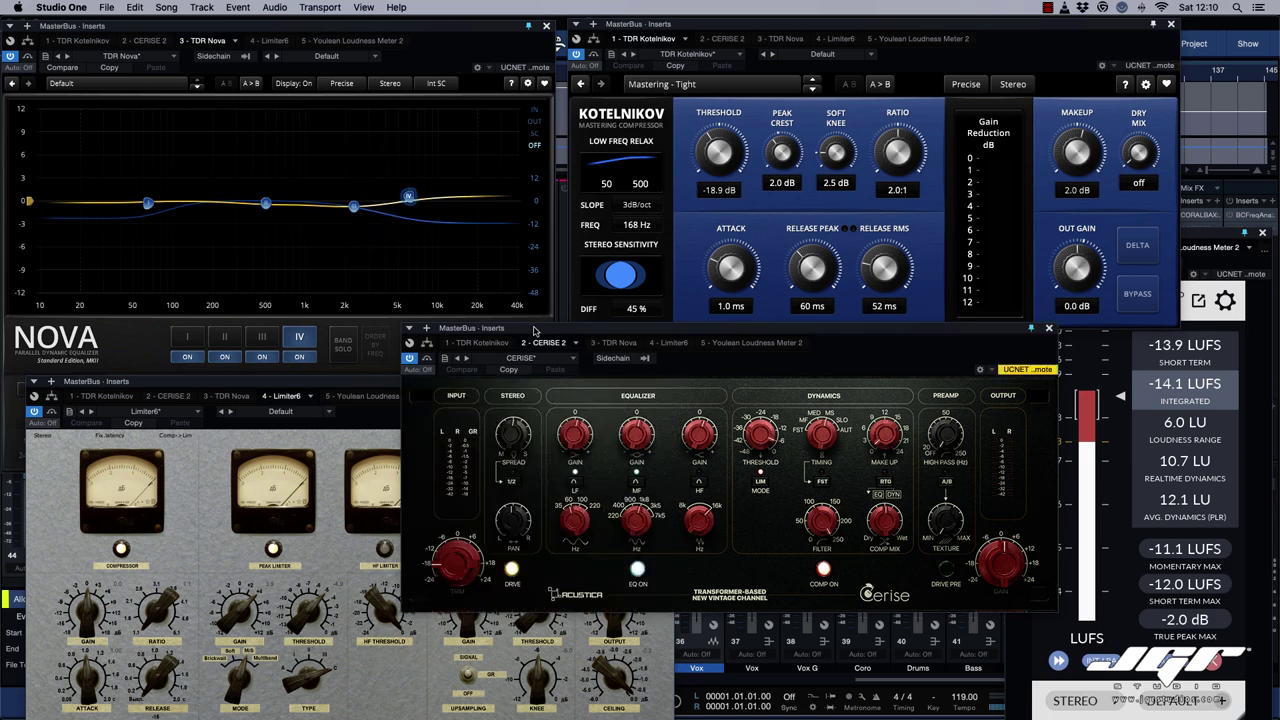
pyautogui.moveTo(533, 327); pyautogui.dragTo(548, 259)
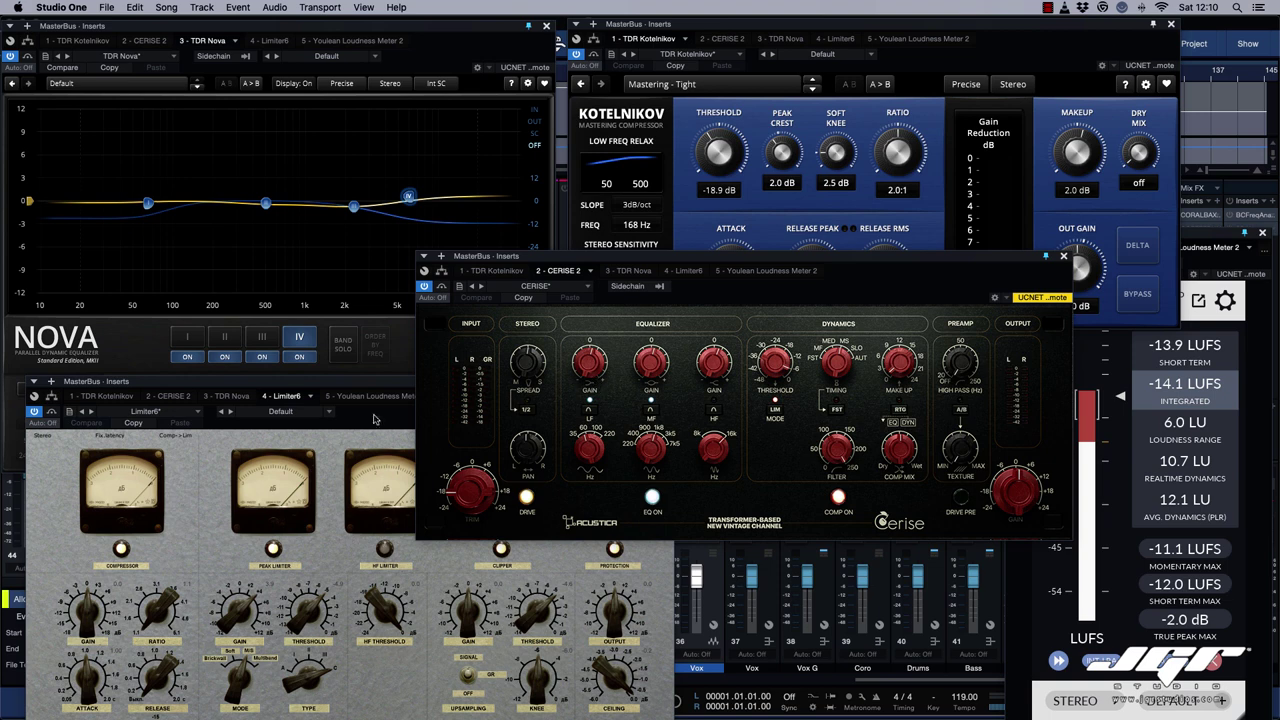
pyautogui.click(336, 388)
pyautogui.moveTo(338, 388); pyautogui.dragTo(337, 273)
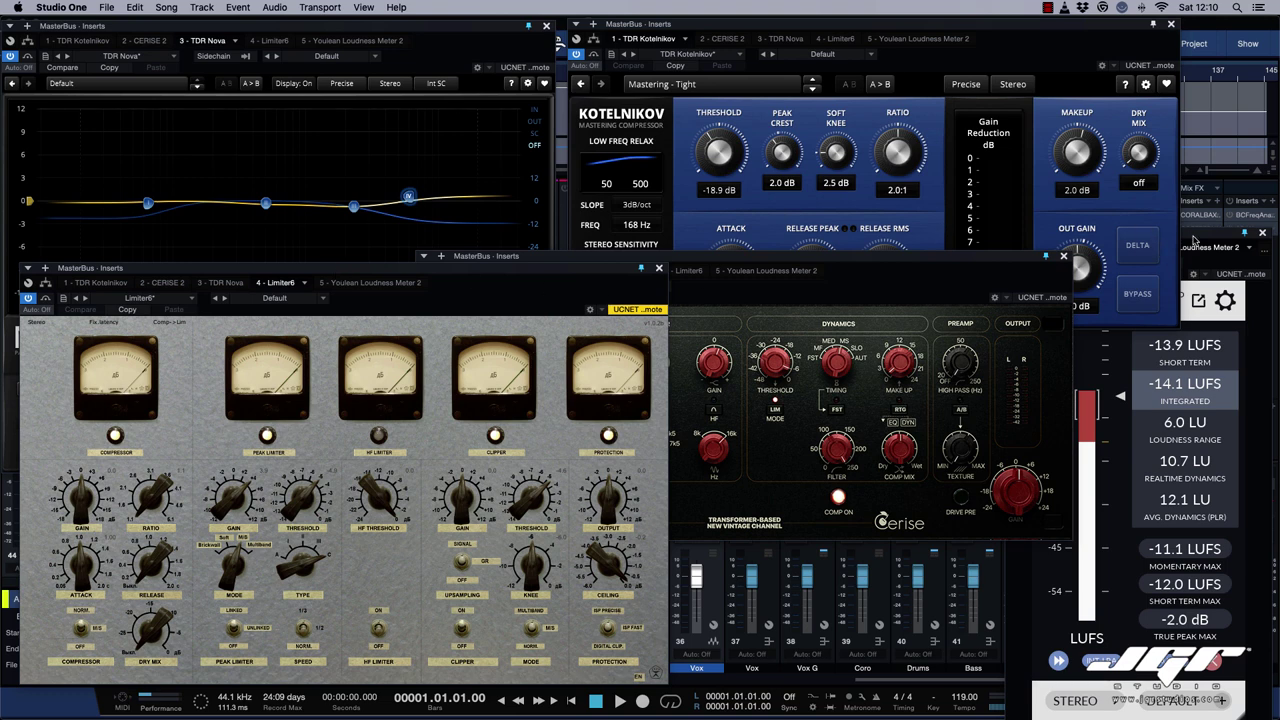
pyautogui.click(1193, 238)
pyautogui.moveTo(1169, 240); pyautogui.dragTo(1172, 223)
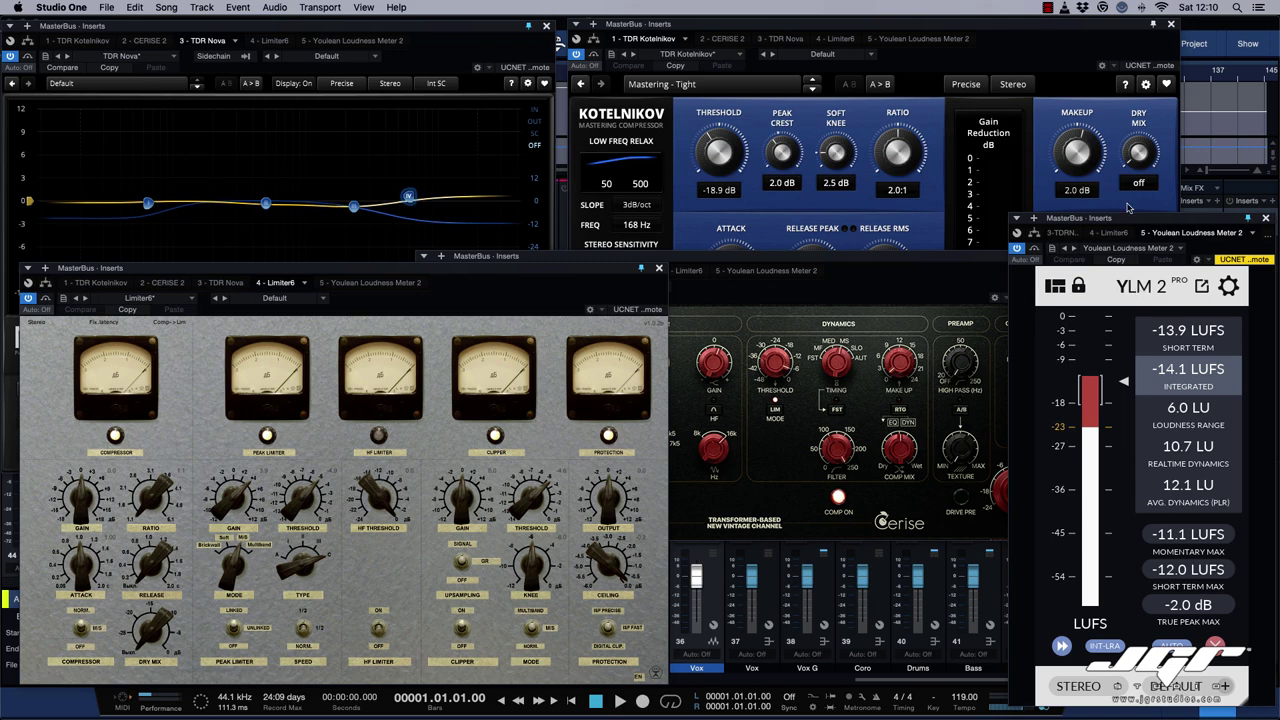
pyautogui.moveTo(1141, 219); pyautogui.dragTo(1140, 228)
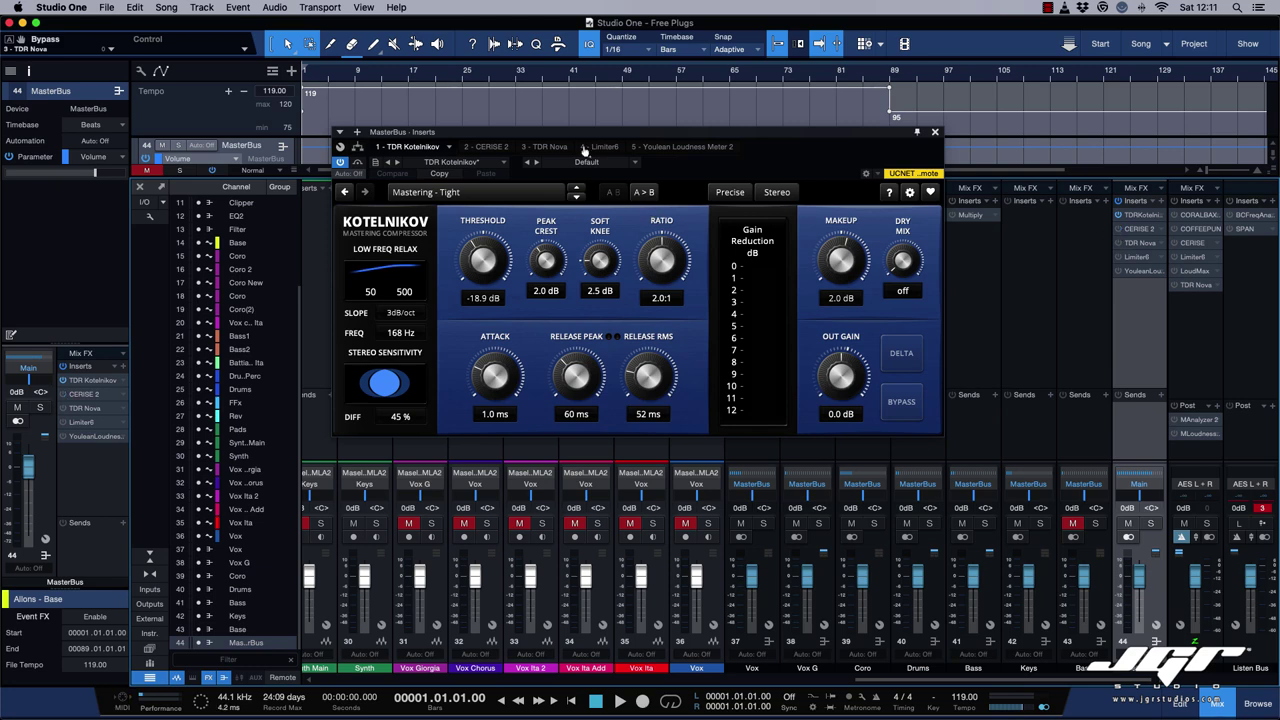
# Step: Reposition the TDR Kotelnikov window and set its Peak Crest to 1.5 dB after trying the RMS setting
pyautogui.moveTo(564, 133); pyautogui.dragTo(618, 155)
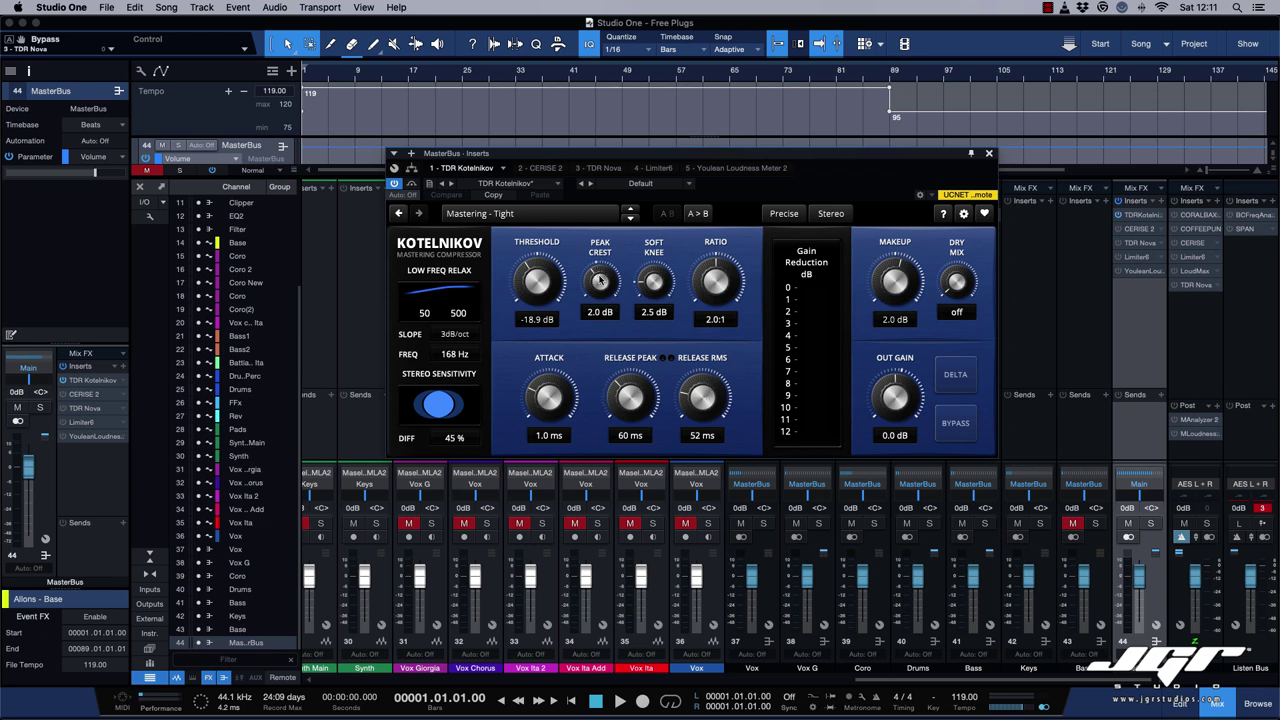
pyautogui.moveTo(601, 284); pyautogui.dragTo(601, 340)
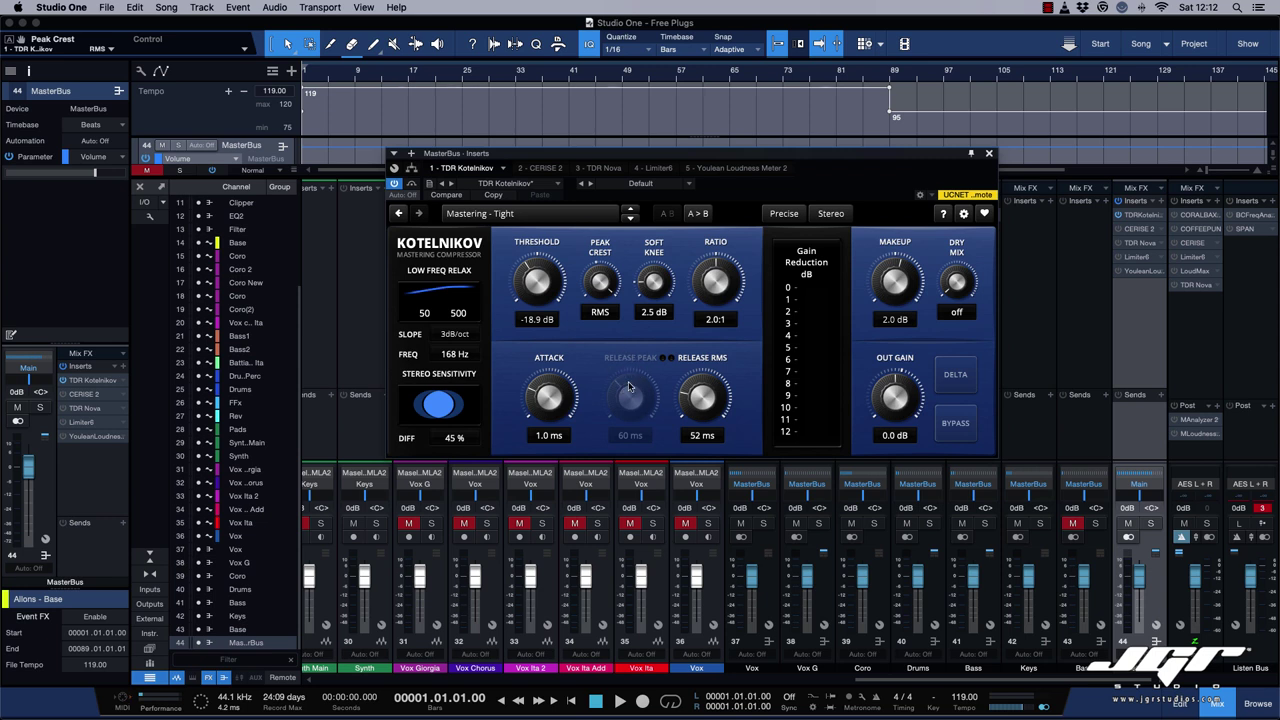
pyautogui.moveTo(600, 284); pyautogui.dragTo(600, 278)
pyautogui.scroll(-10, 600, 282)
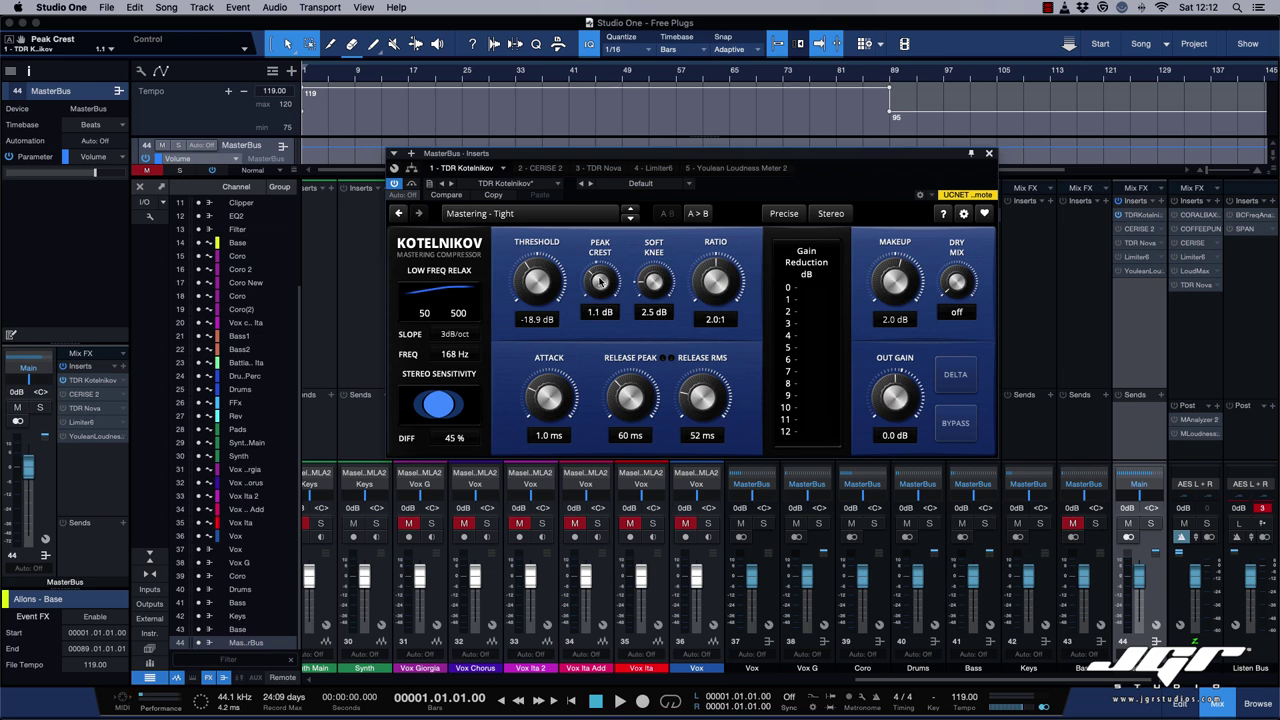
pyautogui.scroll(-1, 600, 282)
# Step: Cycle through Kotelnikov's gain reduction meter ranges and set the scale to 6 dB
pyautogui.click(818, 421)
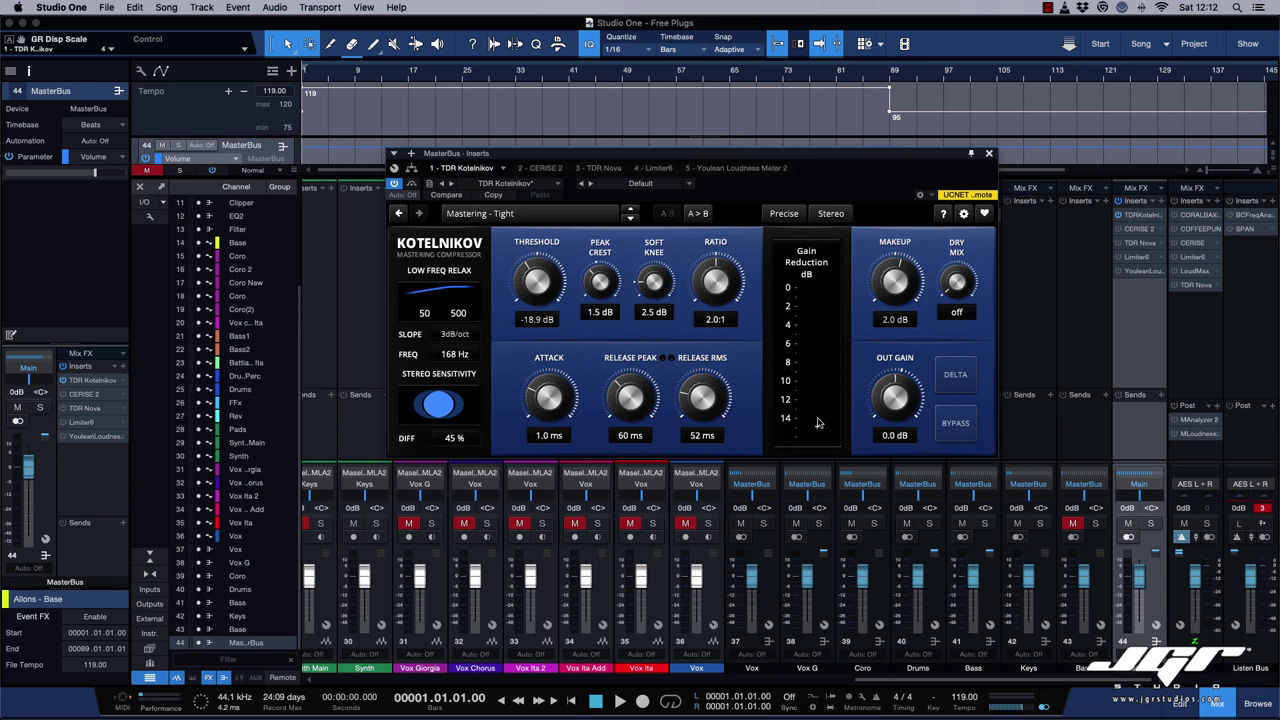
pyautogui.click(818, 432)
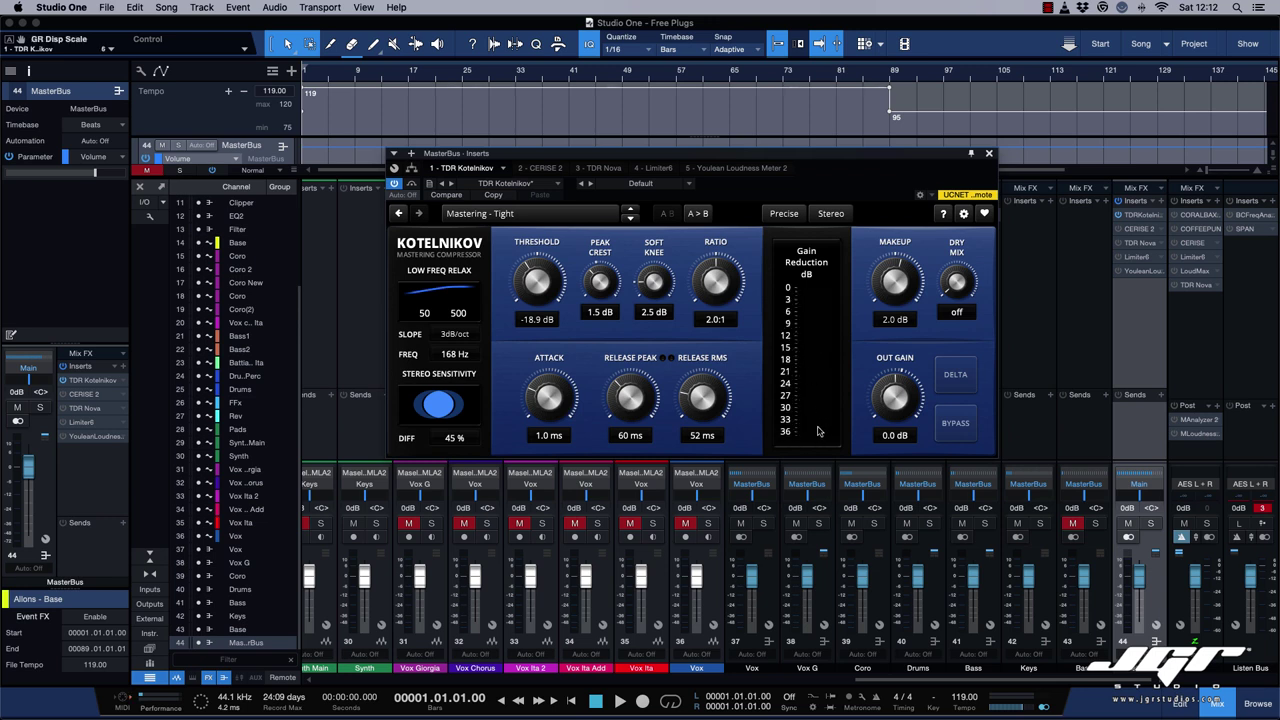
pyautogui.click(817, 297)
pyautogui.click(809, 300)
pyautogui.click(818, 298)
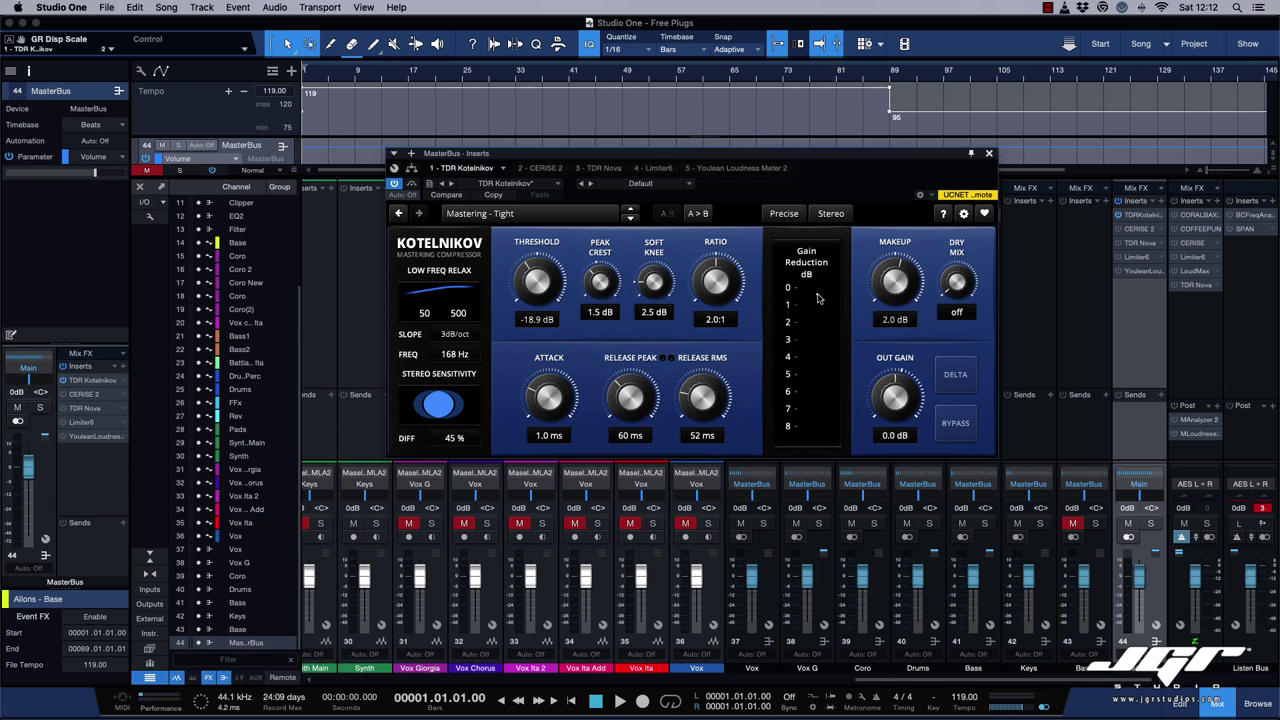
pyautogui.click(816, 296)
# Step: Toggle Kotelnikov's Delta mode and its internal Bypass on and off
pyautogui.click(955, 378)
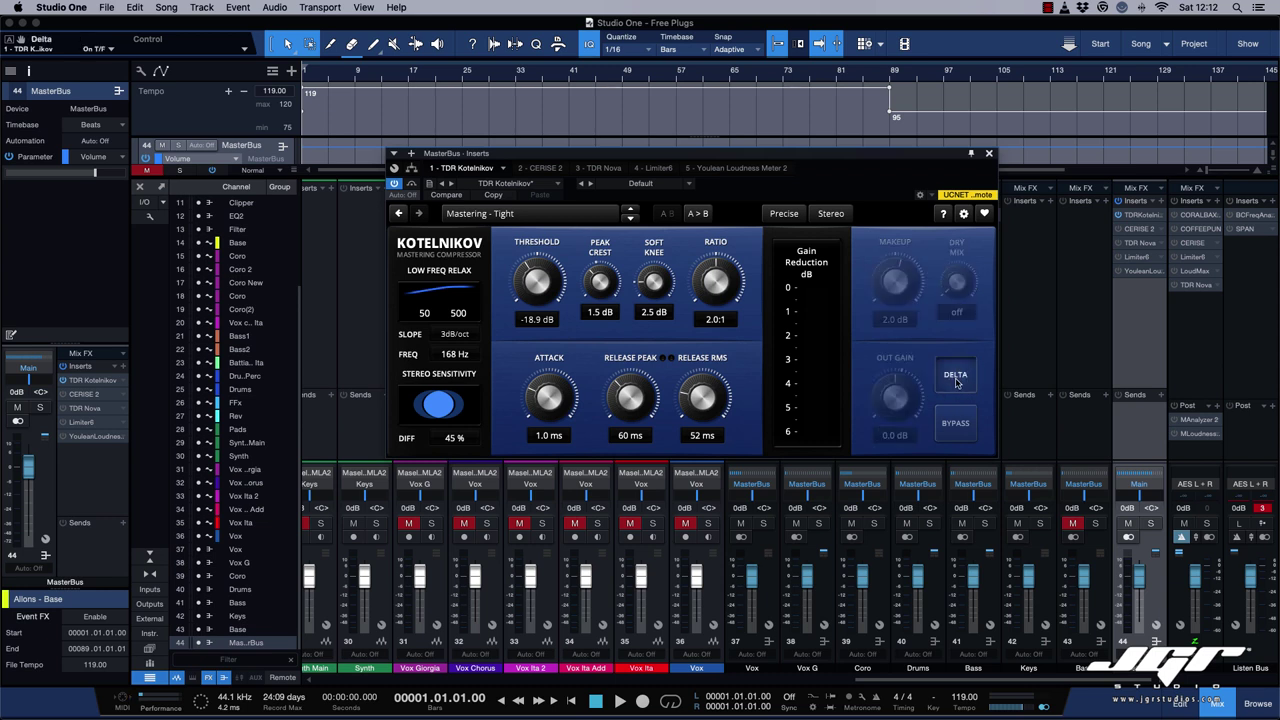
pyautogui.click(956, 378)
pyautogui.click(956, 378)
pyautogui.click(956, 378)
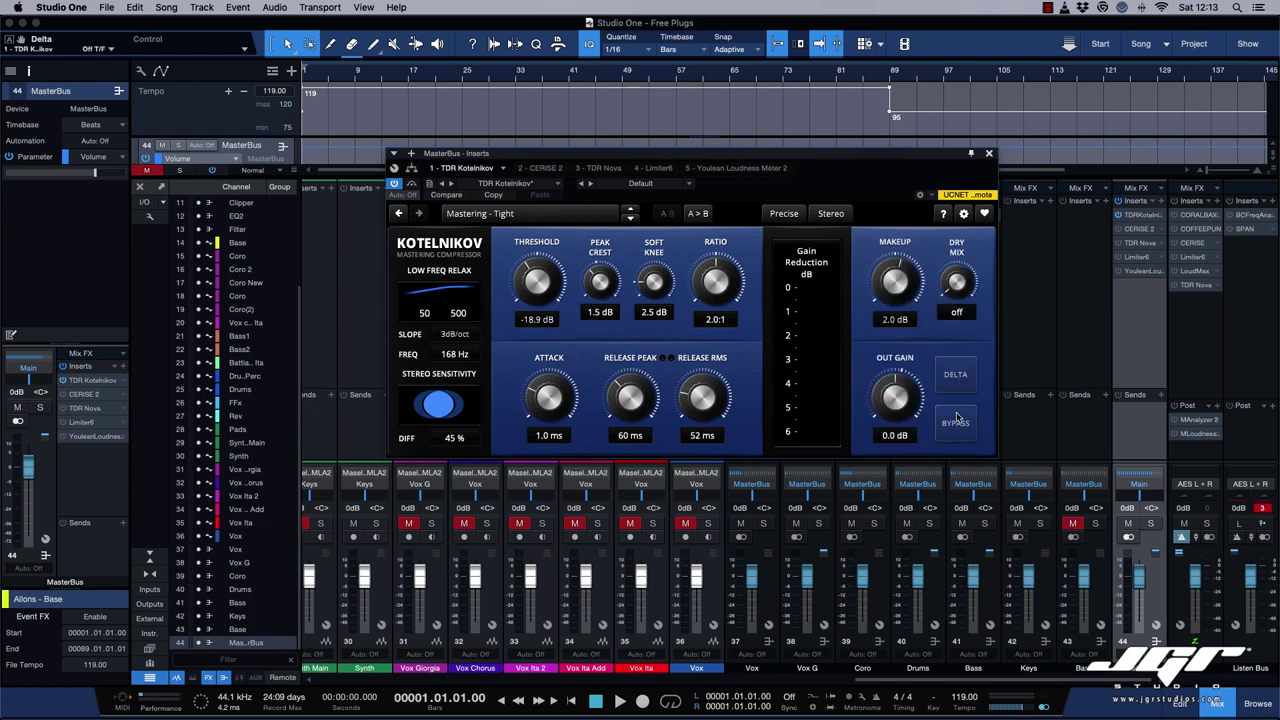
pyautogui.click(956, 423)
pyautogui.click(956, 423)
# Step: Review Kotelnikov's quality, channel mode and preset choices, keeping Precise, Stereo and the Mastering - Tight preset
pyautogui.click(783, 214)
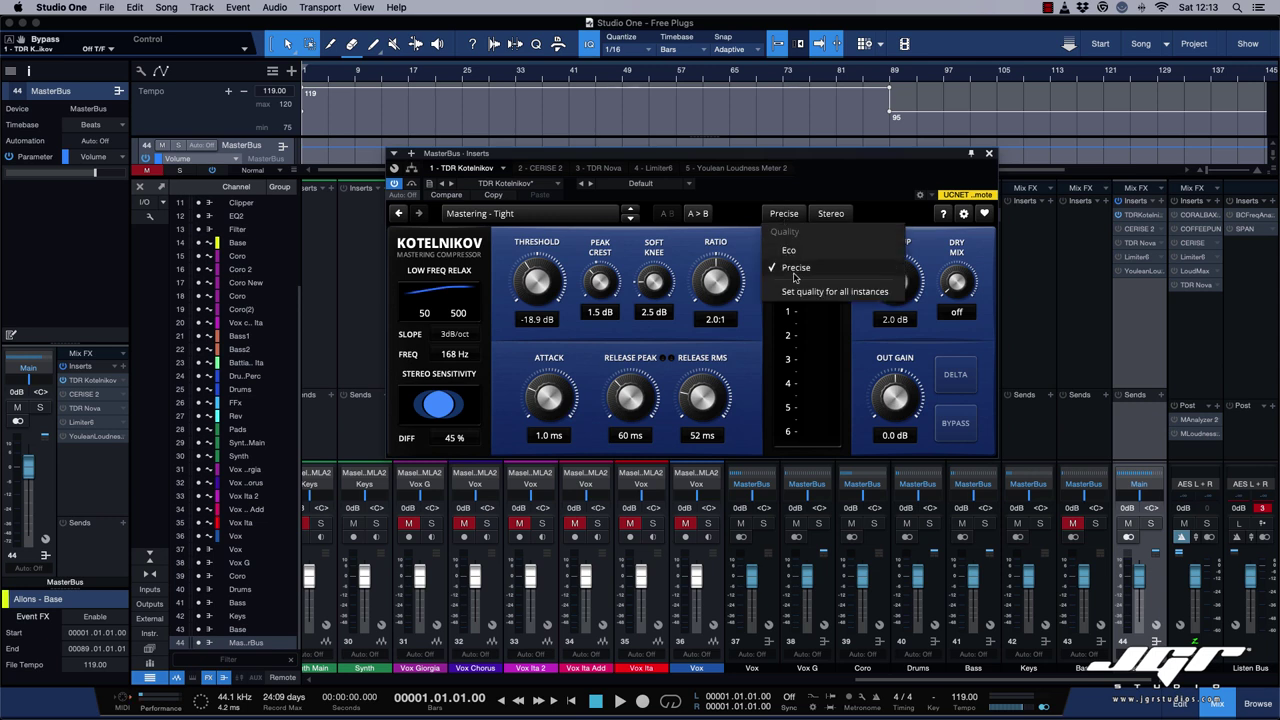
pyautogui.click(831, 215)
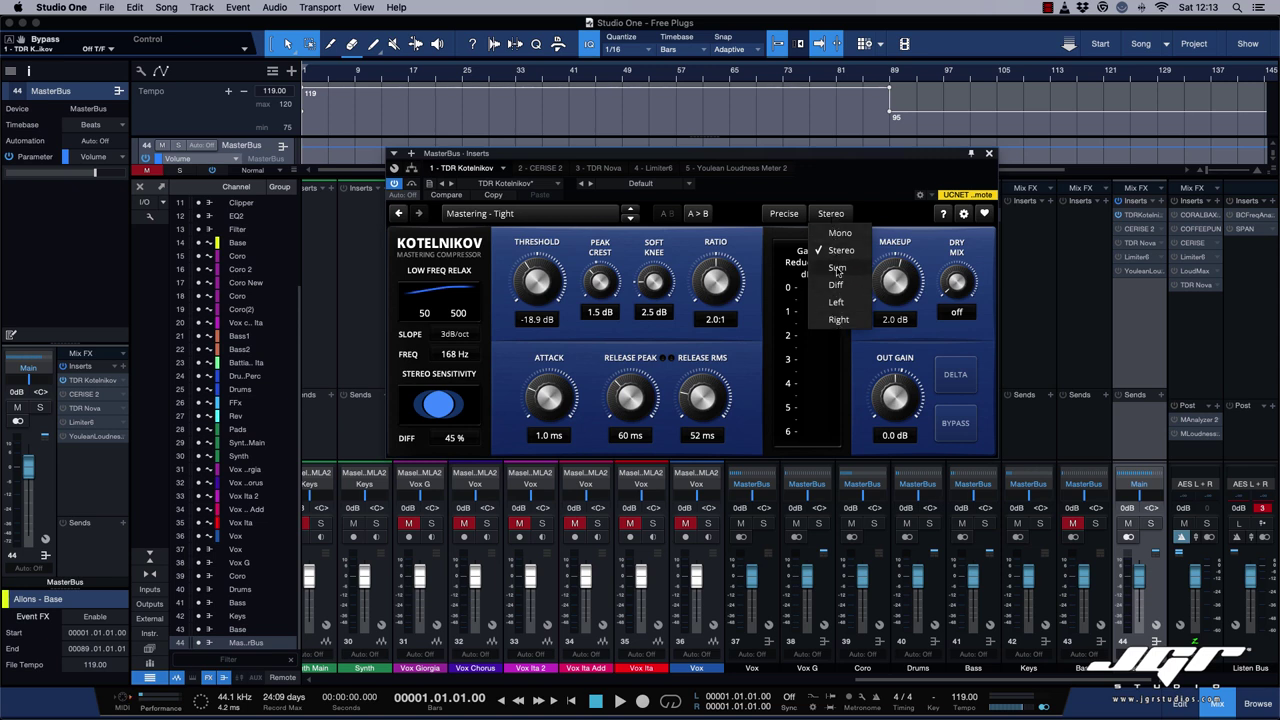
pyautogui.click(889, 202)
pyautogui.click(505, 215)
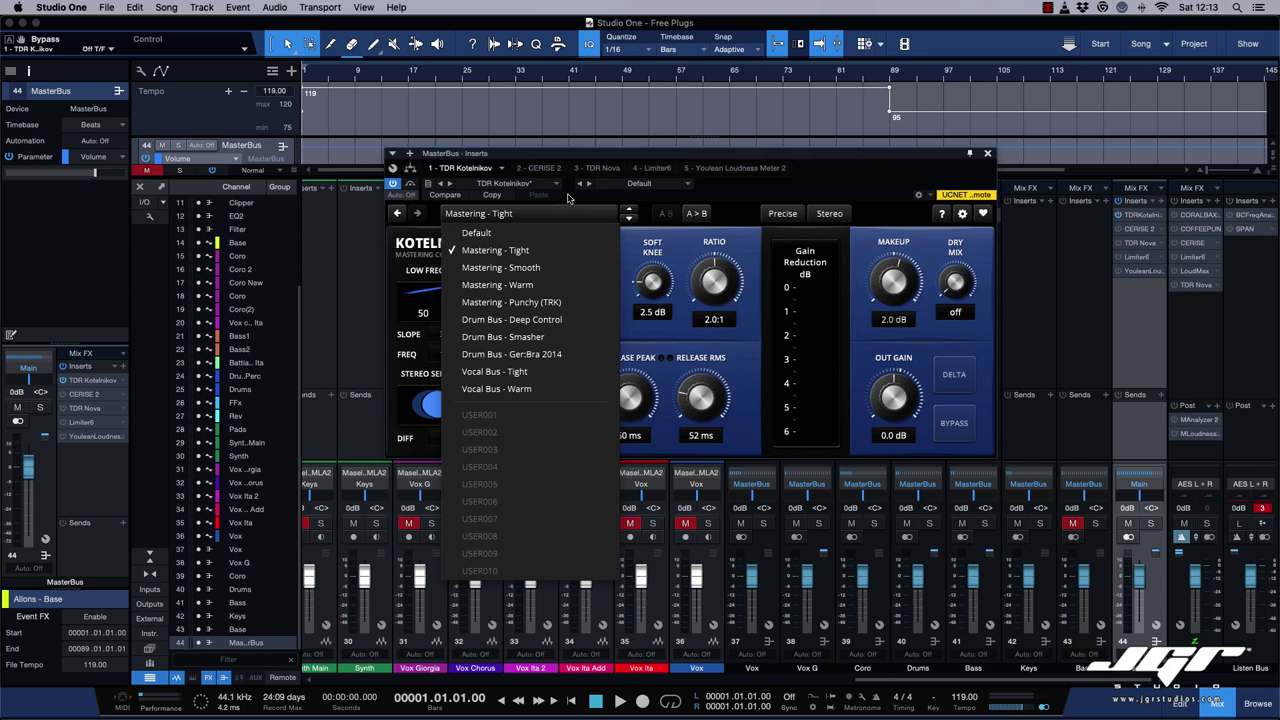
pyautogui.moveTo(608, 199); pyautogui.dragTo(610, 199)
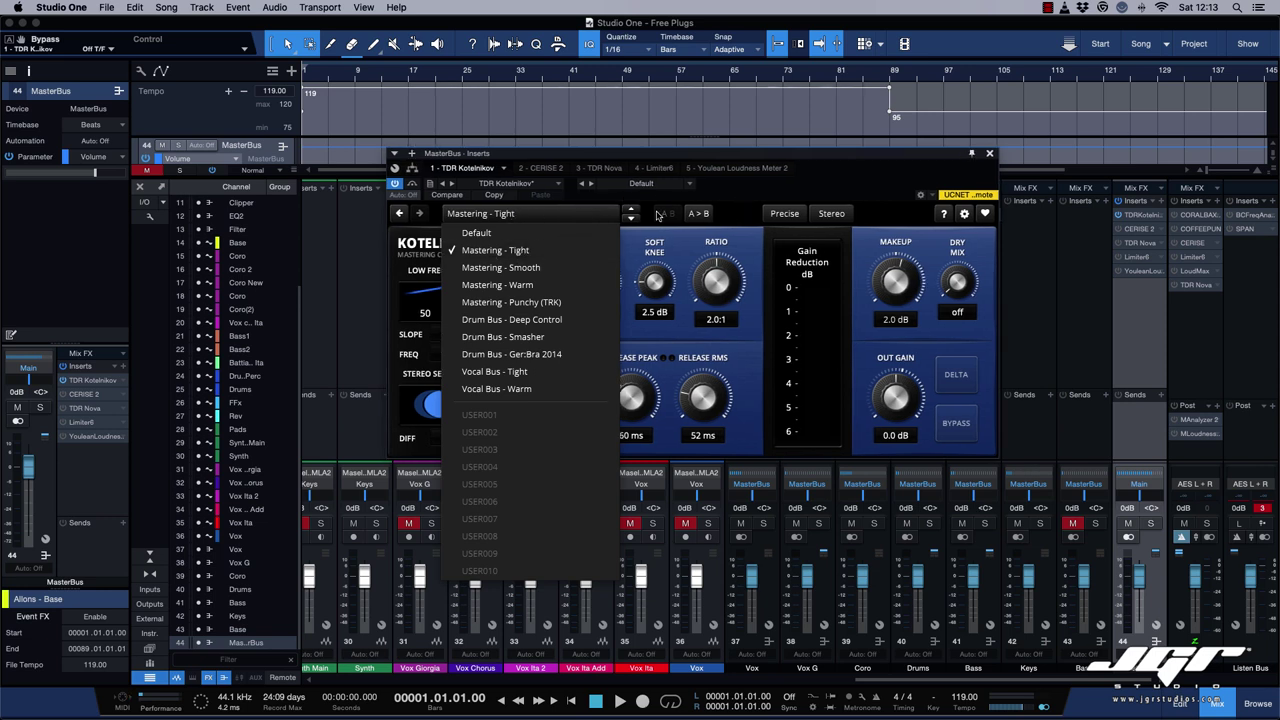
pyautogui.click(505, 250)
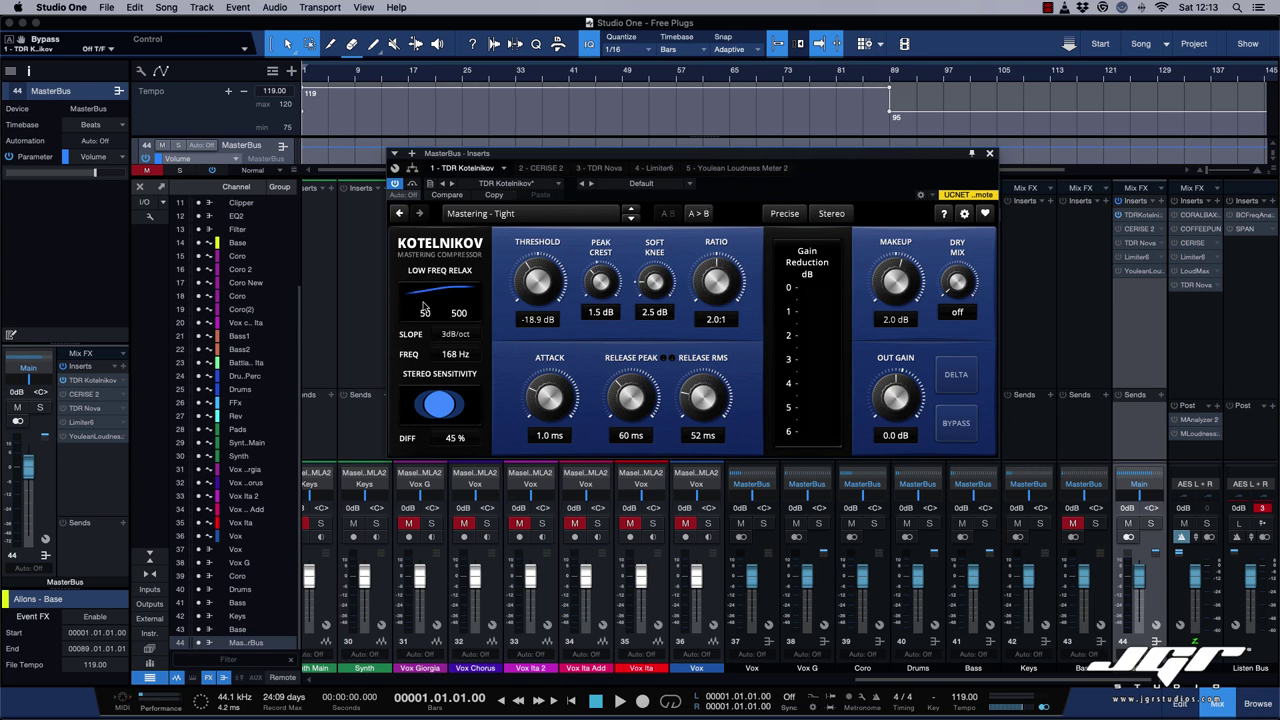
# Step: Keep the low-frequency relax slope at 3dB/oct and set the stereo sensitivity Diff to 48 %
pyautogui.click(455, 336)
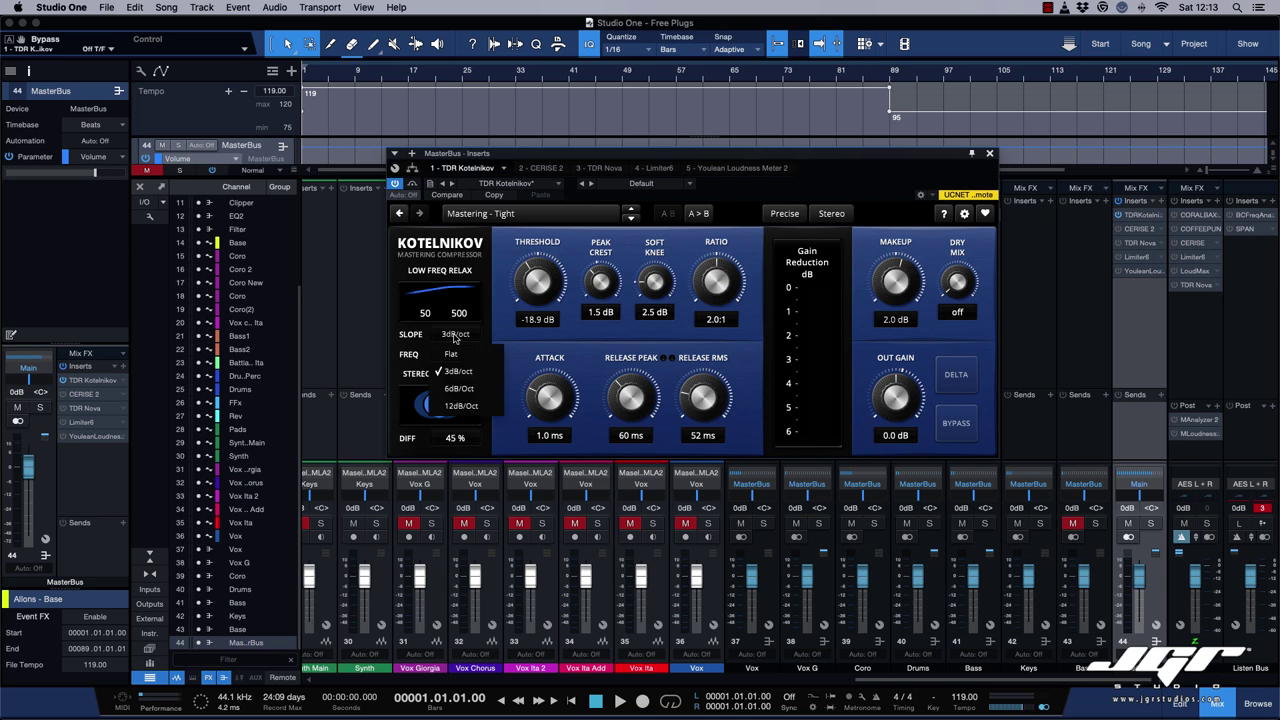
pyautogui.click(445, 372)
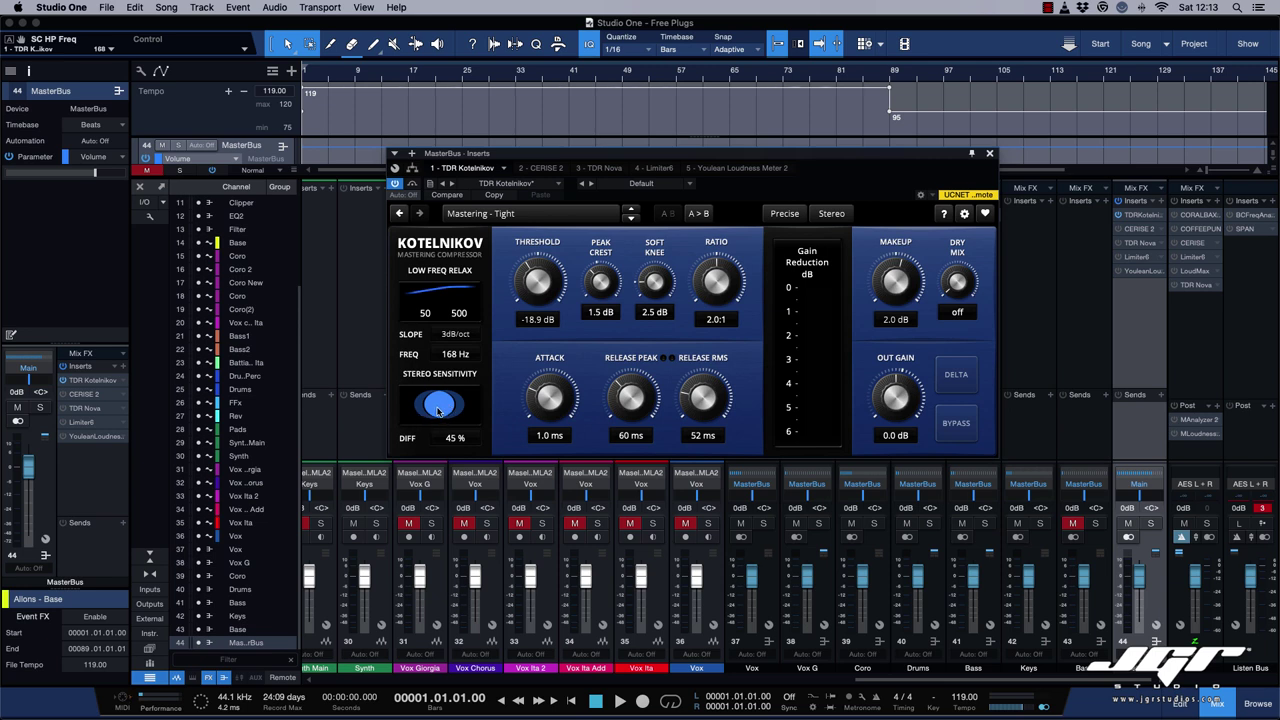
pyautogui.moveTo(437, 412)
pyautogui.mouseDown()
pyautogui.moveTo(434, 432)
pyautogui.moveTo(433, 401)
pyautogui.moveTo(433, 413)
pyautogui.mouseUp()
# Step: Play the song and compare the master bus sound with Kotelnikov active and bypassed
pyautogui.press('space')
pyautogui.click(412, 189)
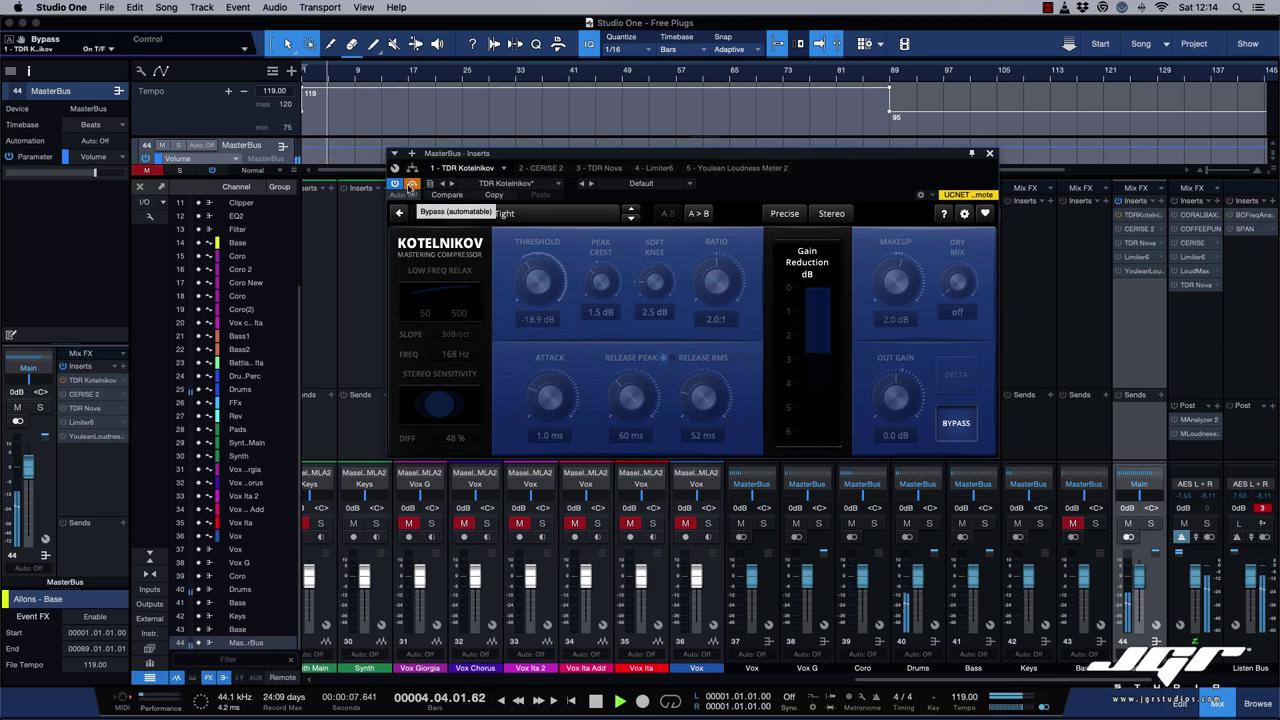
pyautogui.click(411, 187)
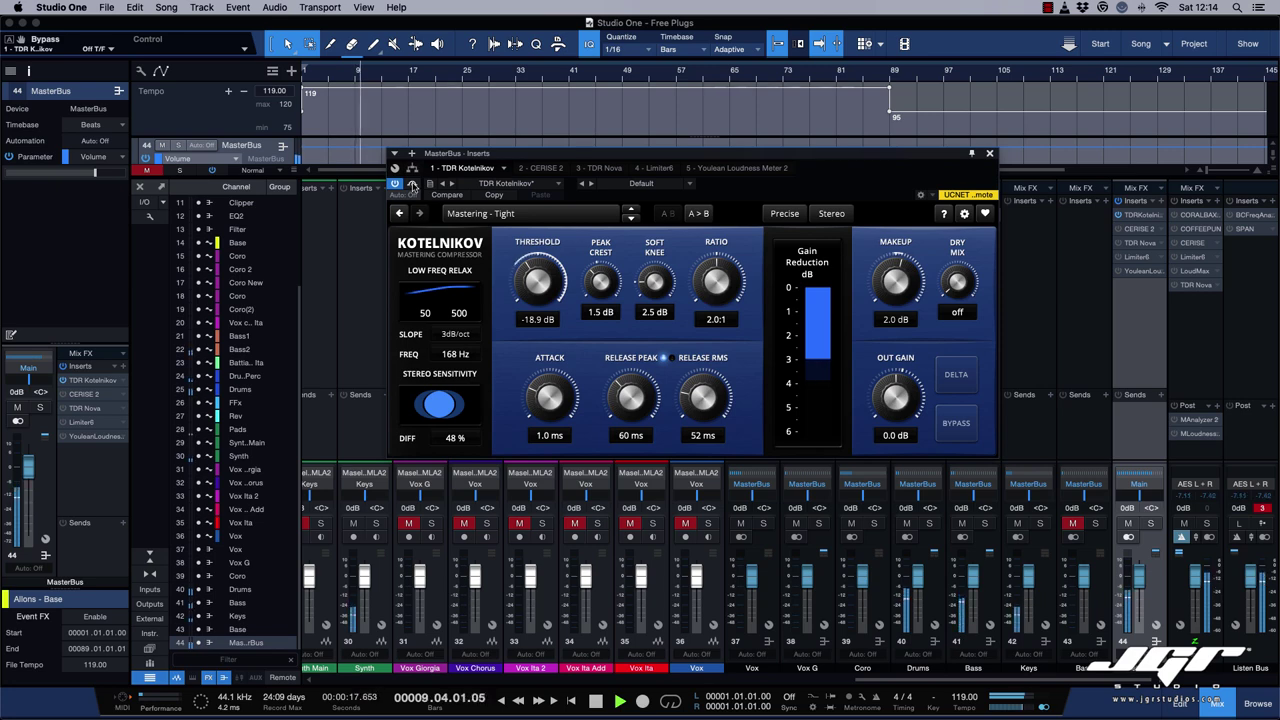
pyautogui.click(413, 186)
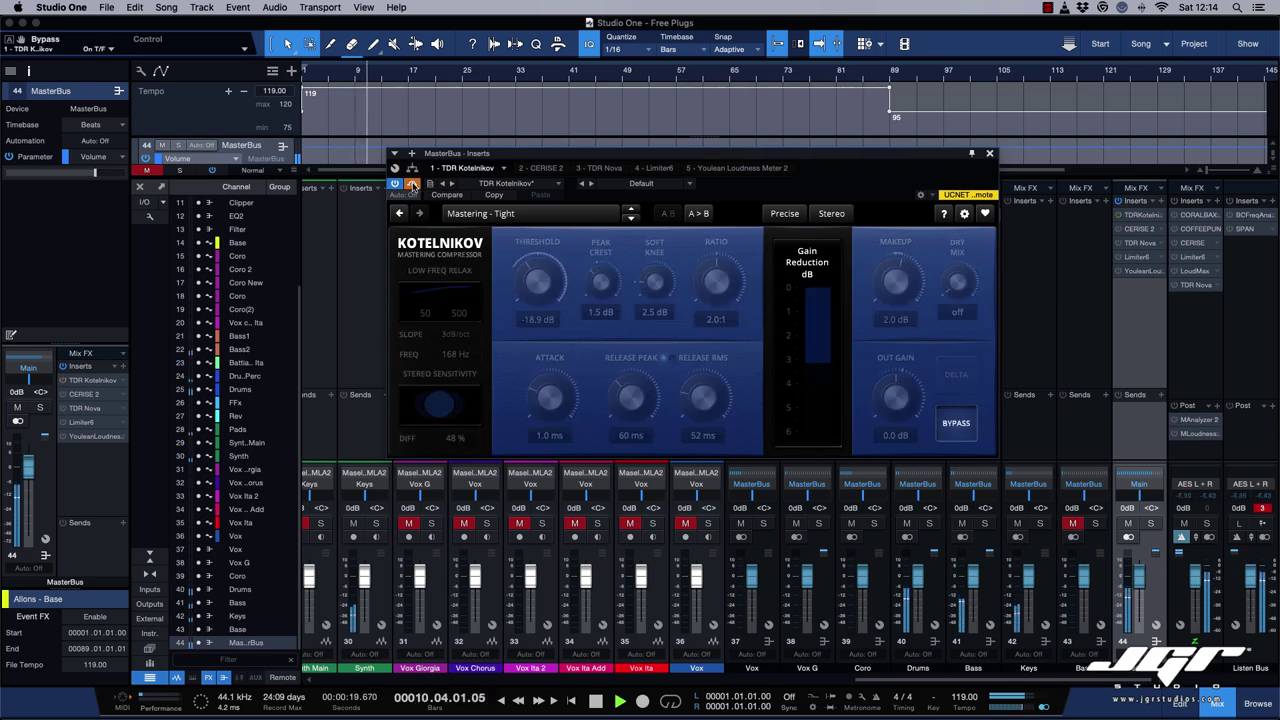
pyautogui.click(413, 186)
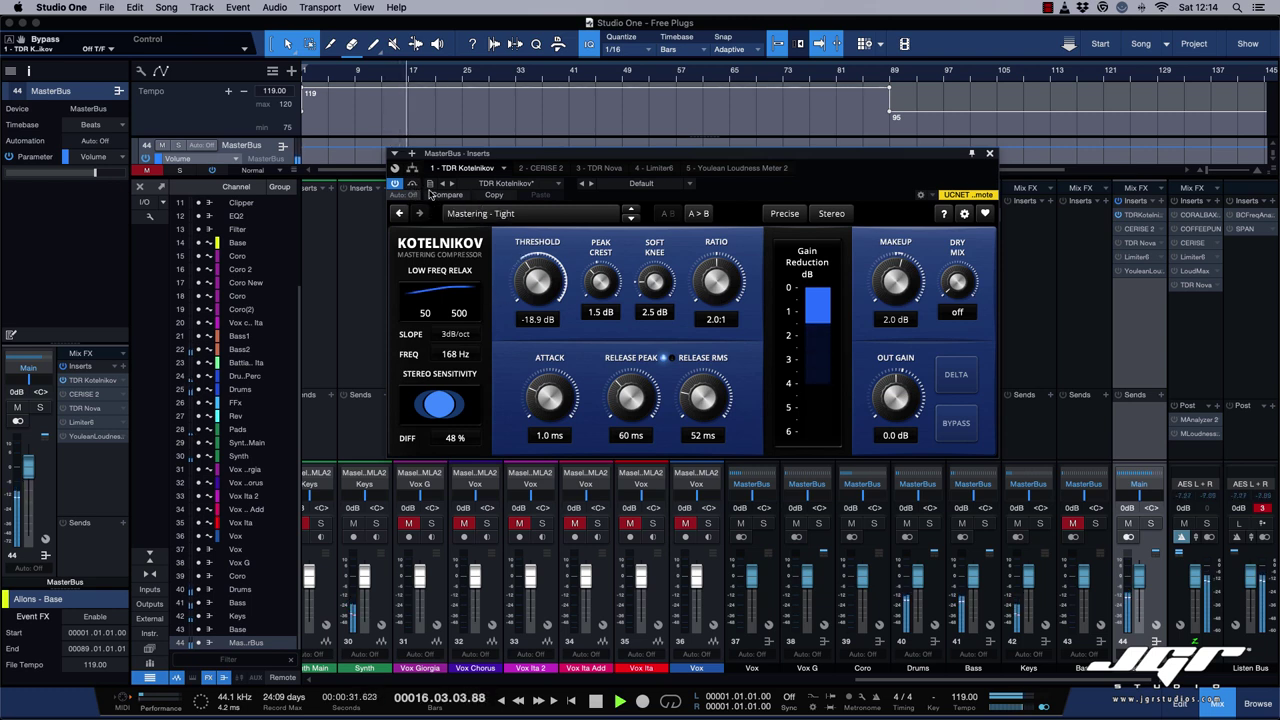
# Step: Raise Kotelnikov's Peak Crest to 4.9 dB during playback and compare the result against bypass
pyautogui.moveTo(604, 285); pyautogui.dragTo(604, 240)
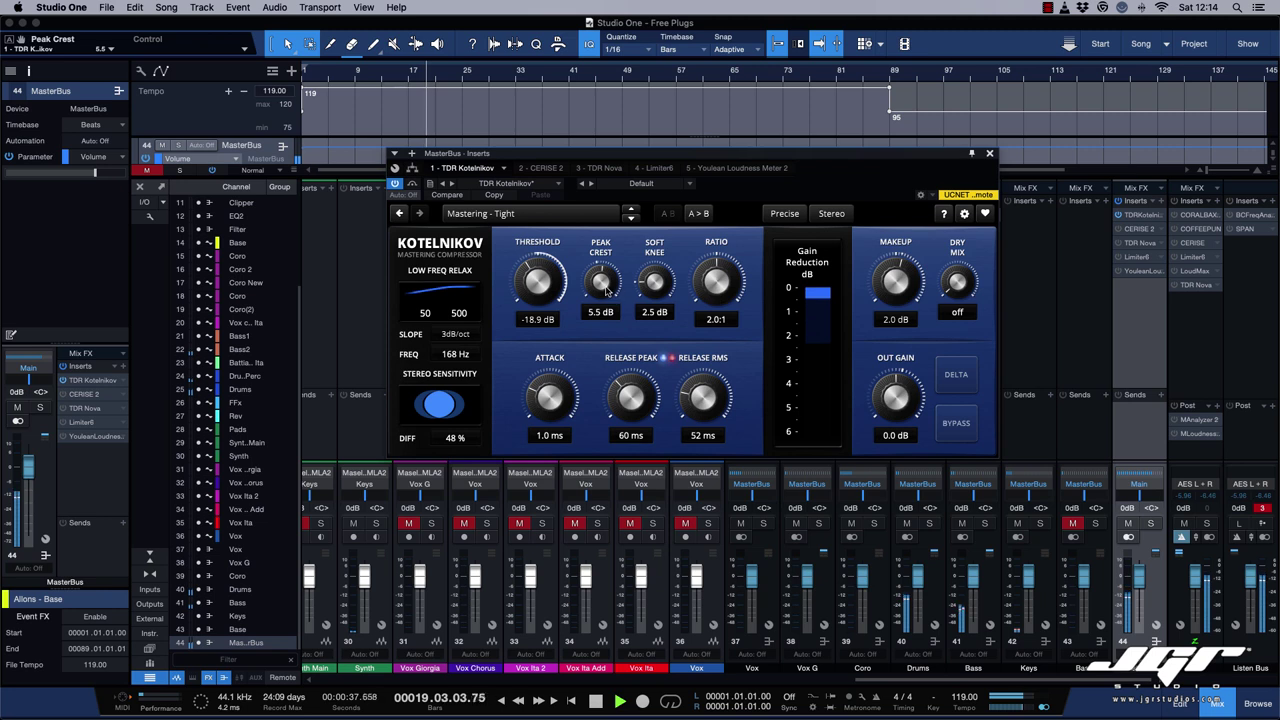
pyautogui.moveTo(602, 286); pyautogui.dragTo(602, 294)
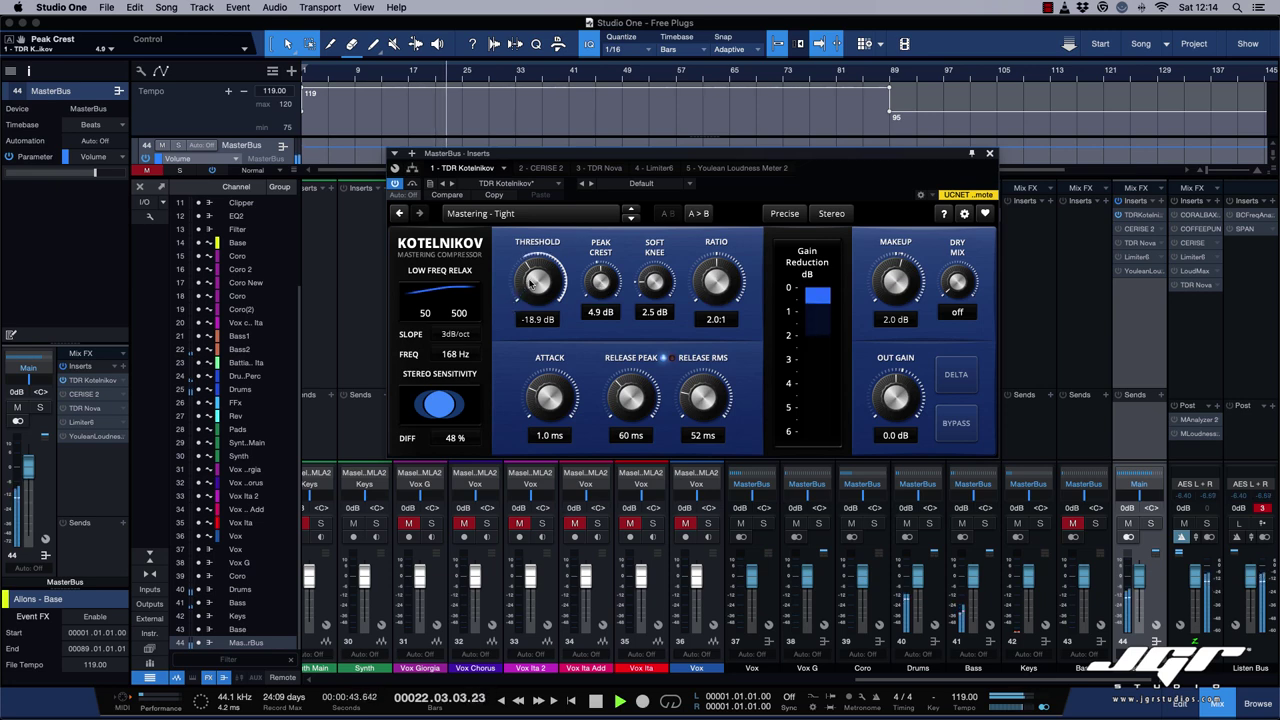
pyautogui.click(412, 185)
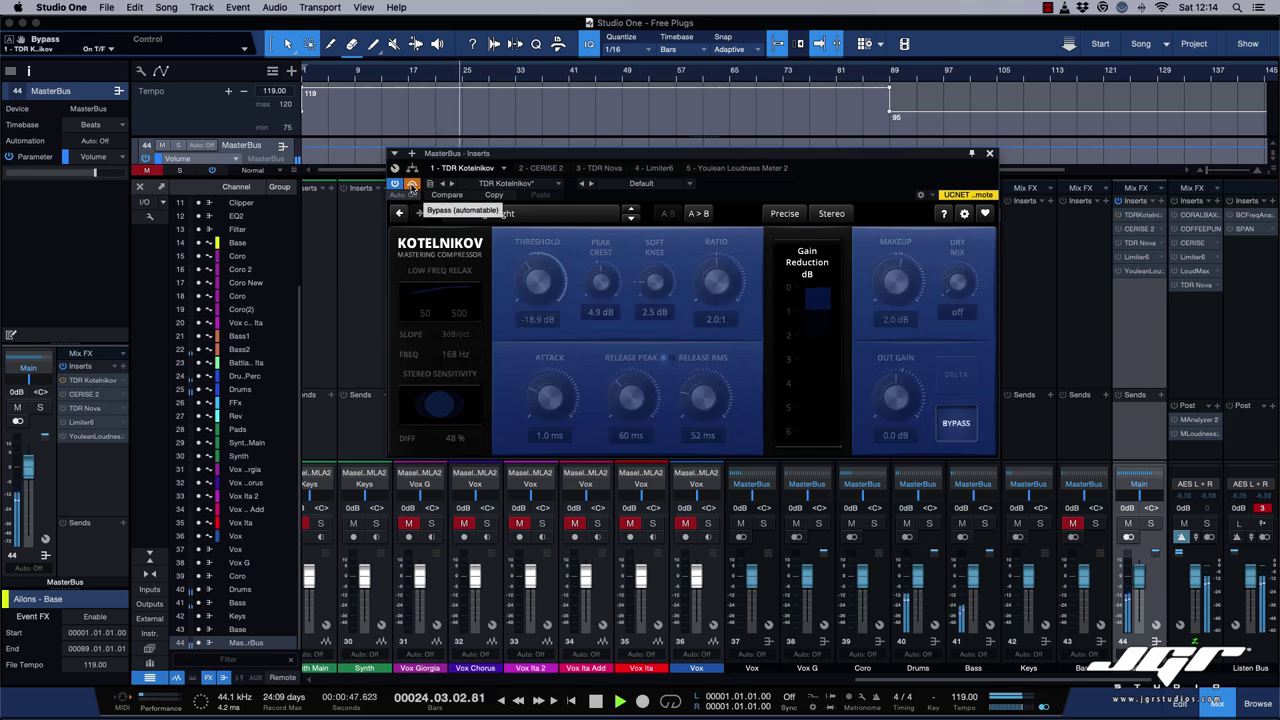
pyautogui.click(412, 186)
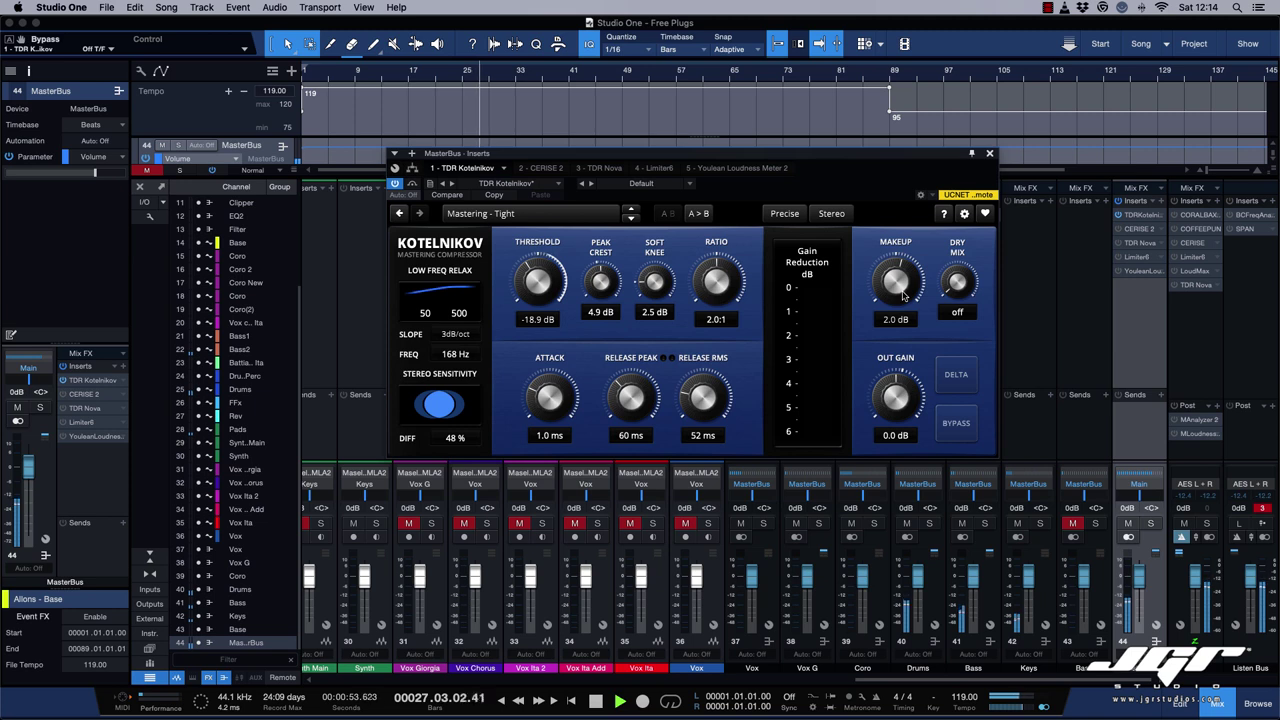
# Step: Turn on Delta monitoring in Kotelnikov and set Release RMS to 152 ms while the song plays
pyautogui.click(956, 376)
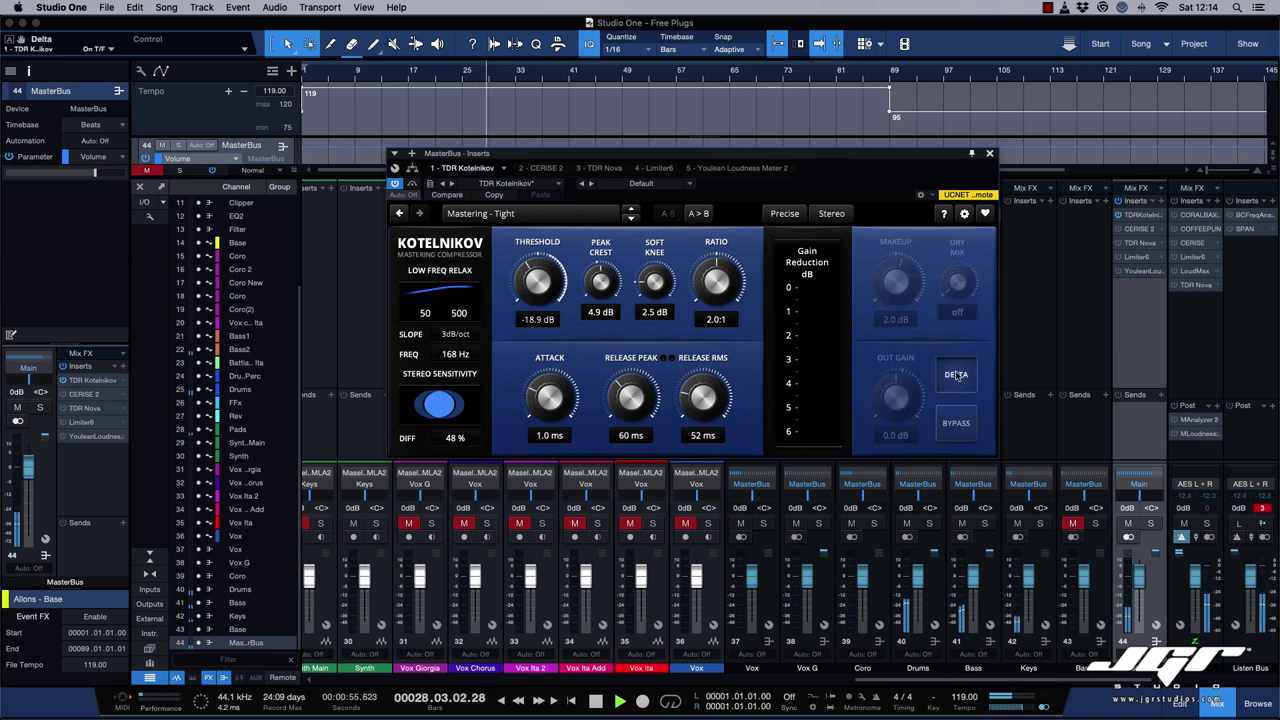
pyautogui.click(960, 377)
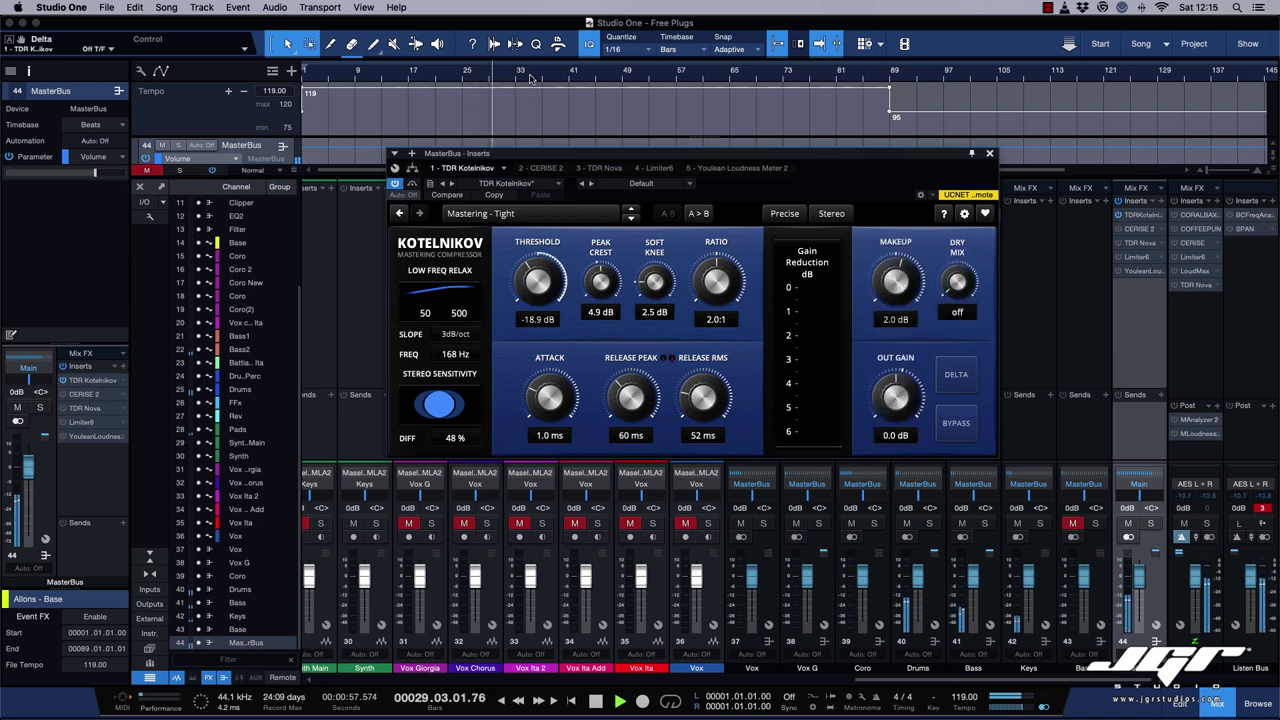
pyautogui.click(956, 376)
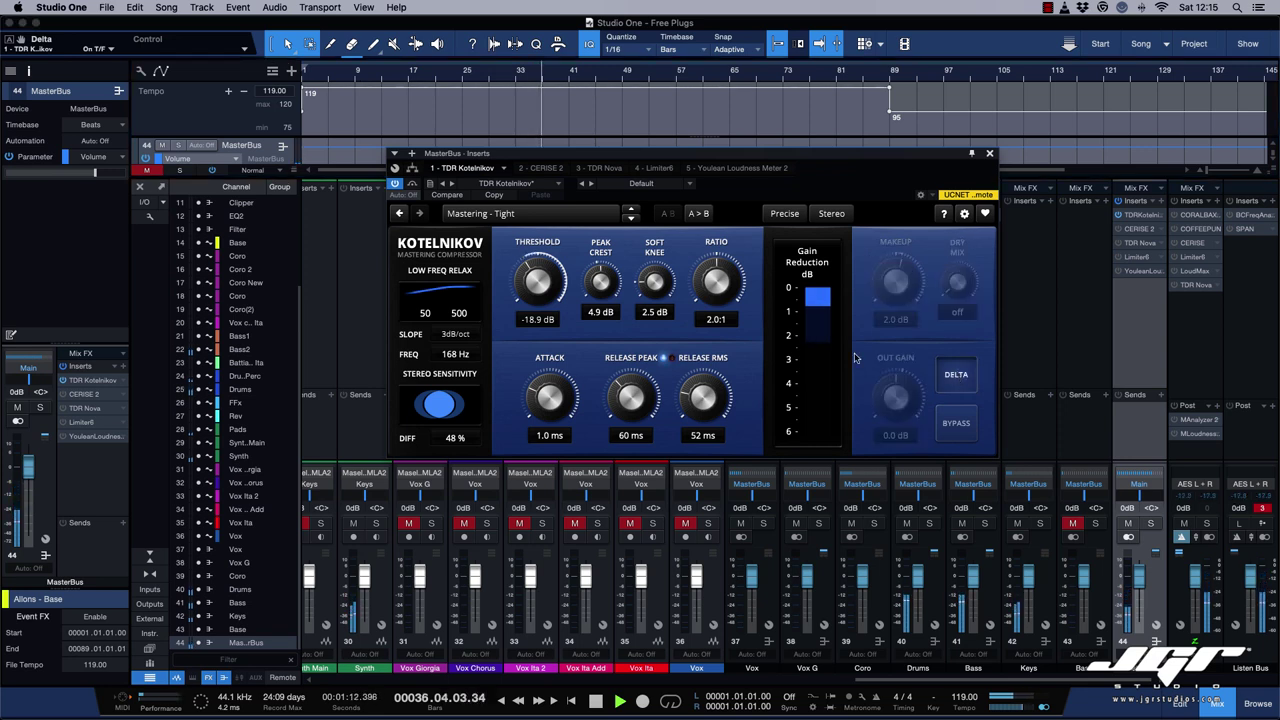
pyautogui.moveTo(703, 400)
pyautogui.mouseDown()
pyautogui.moveTo(703, 326)
pyautogui.moveTo(703, 396)
pyautogui.mouseUp()
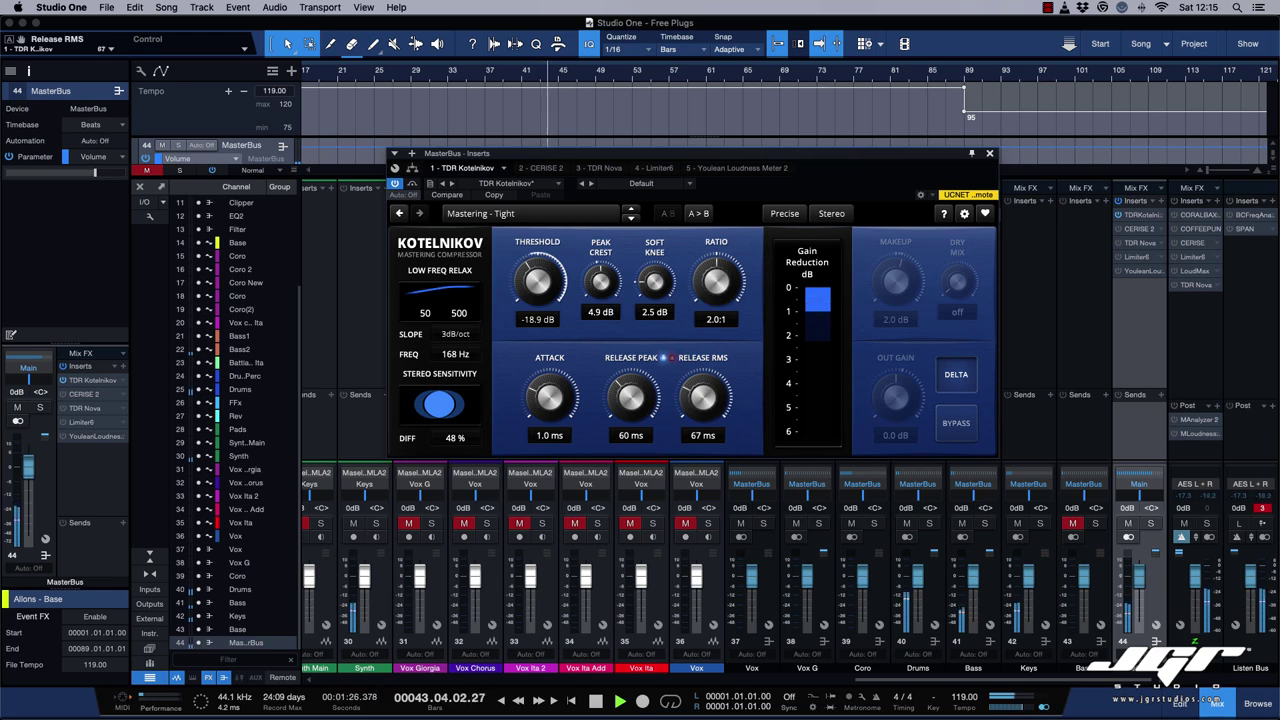
pyautogui.moveTo(703, 396); pyautogui.dragTo(703, 381)
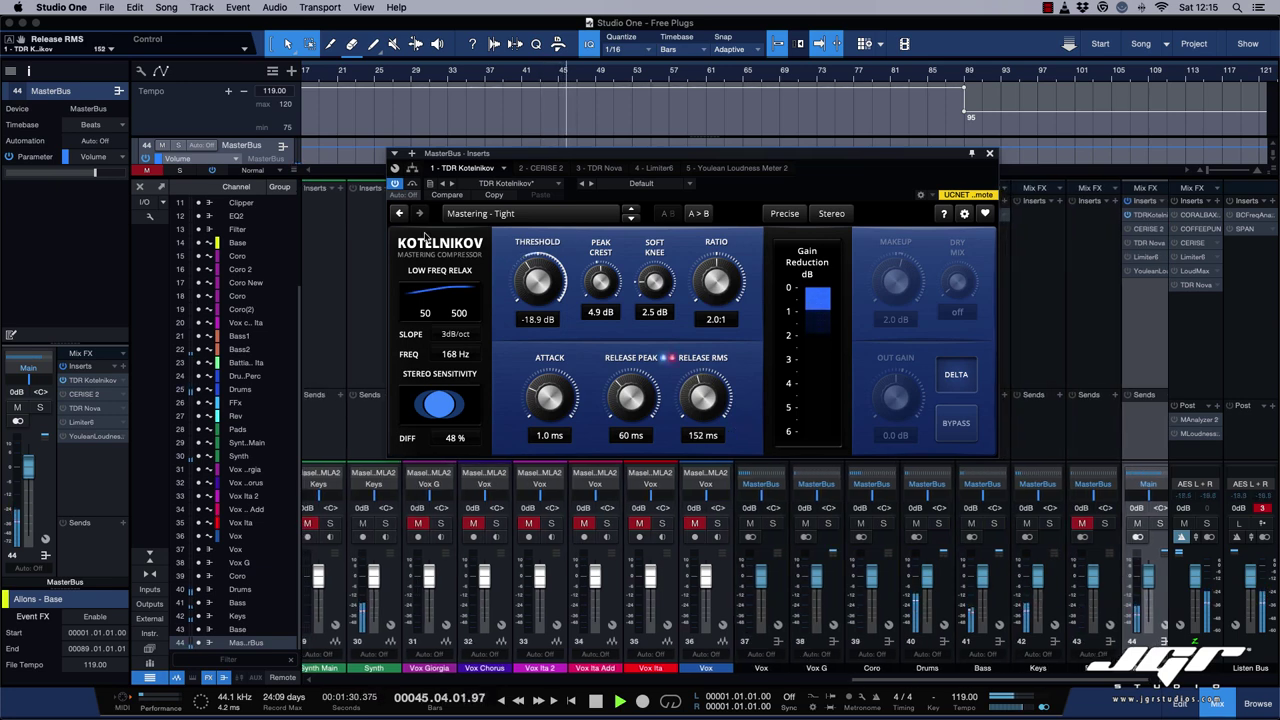
# Step: Turn off Delta monitoring, set Kotelnikov's Release RMS to 127 ms and Peak Crest to 4.1 dB, and stop playback
pyautogui.click(956, 377)
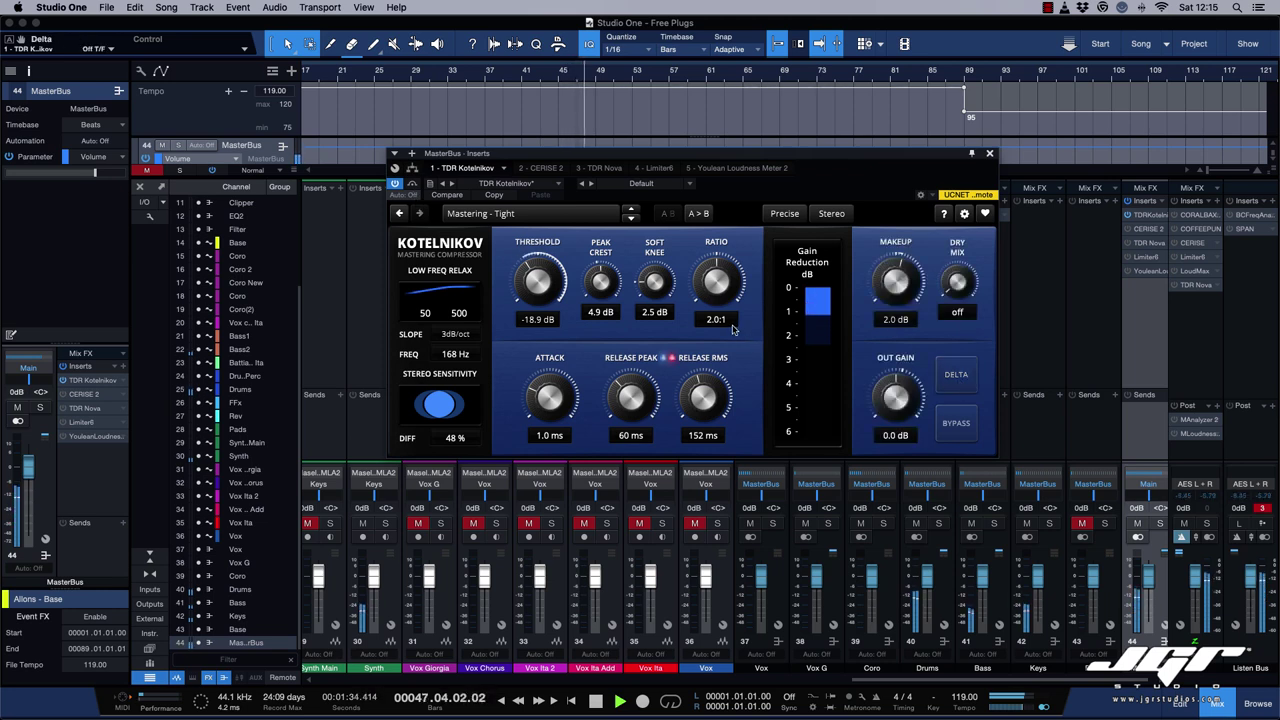
pyautogui.moveTo(703, 399)
pyautogui.mouseDown()
pyautogui.moveTo(703, 412)
pyautogui.moveTo(701, 390)
pyautogui.mouseUp()
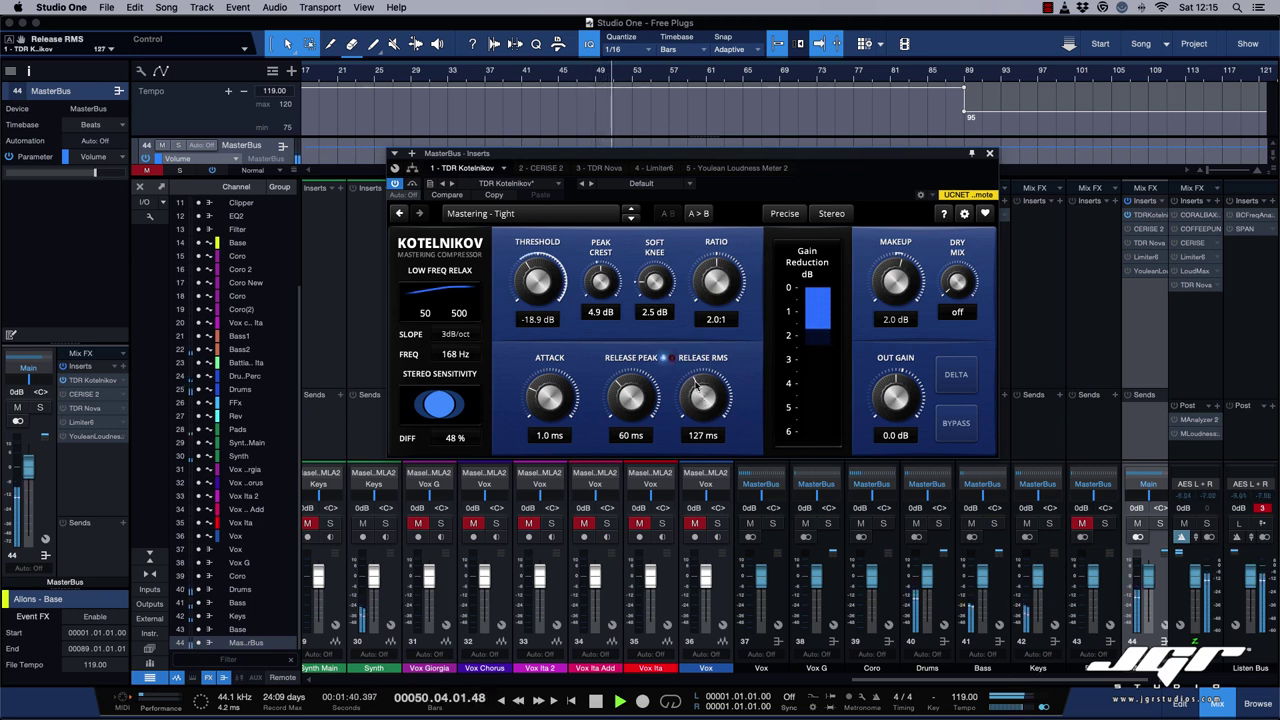
pyautogui.moveTo(600, 283); pyautogui.dragTo(600, 297)
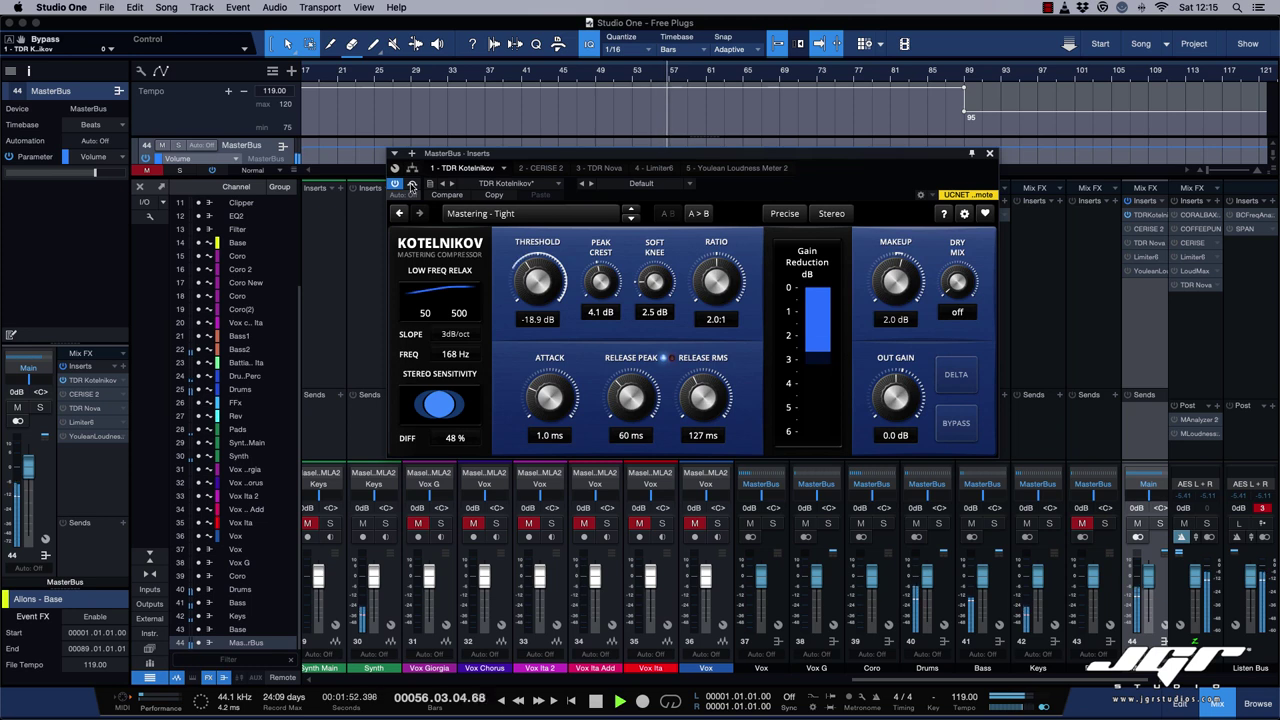
pyautogui.press('space')
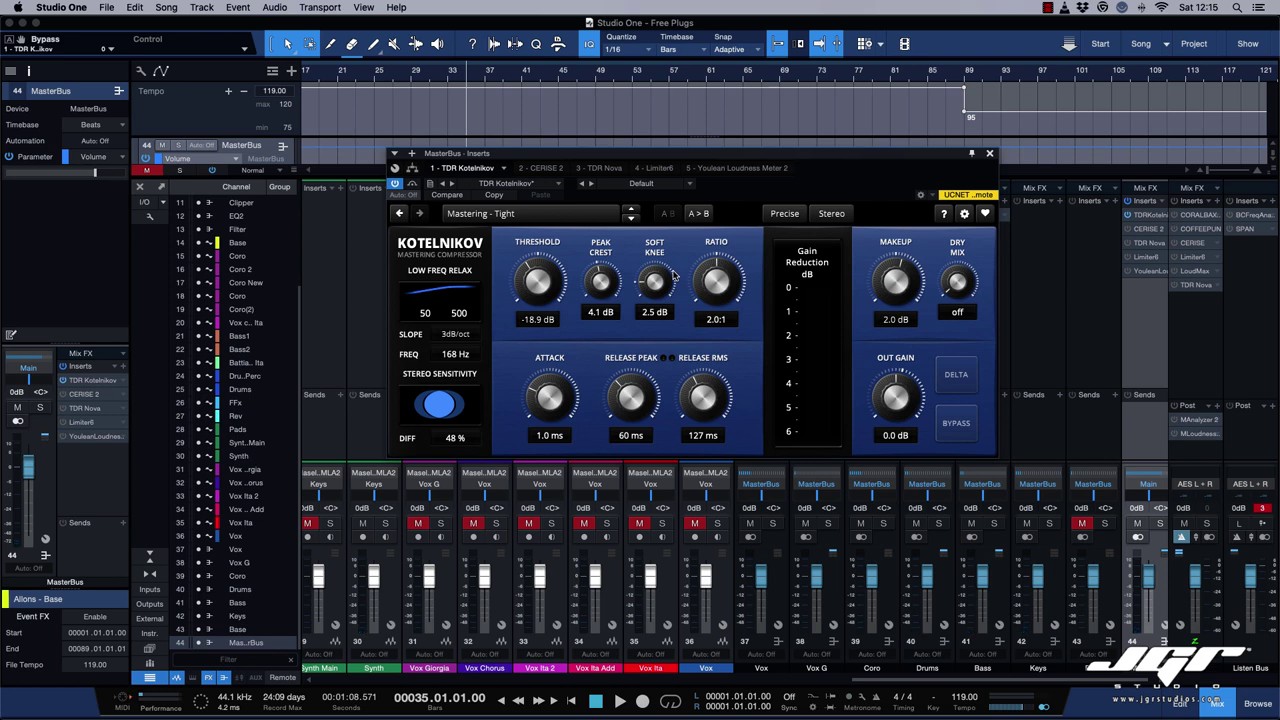
# Step: Open CERISE 2 from the MasterBus inserts in place of Kotelnikov and set its LF band to Bell
pyautogui.click(989, 153)
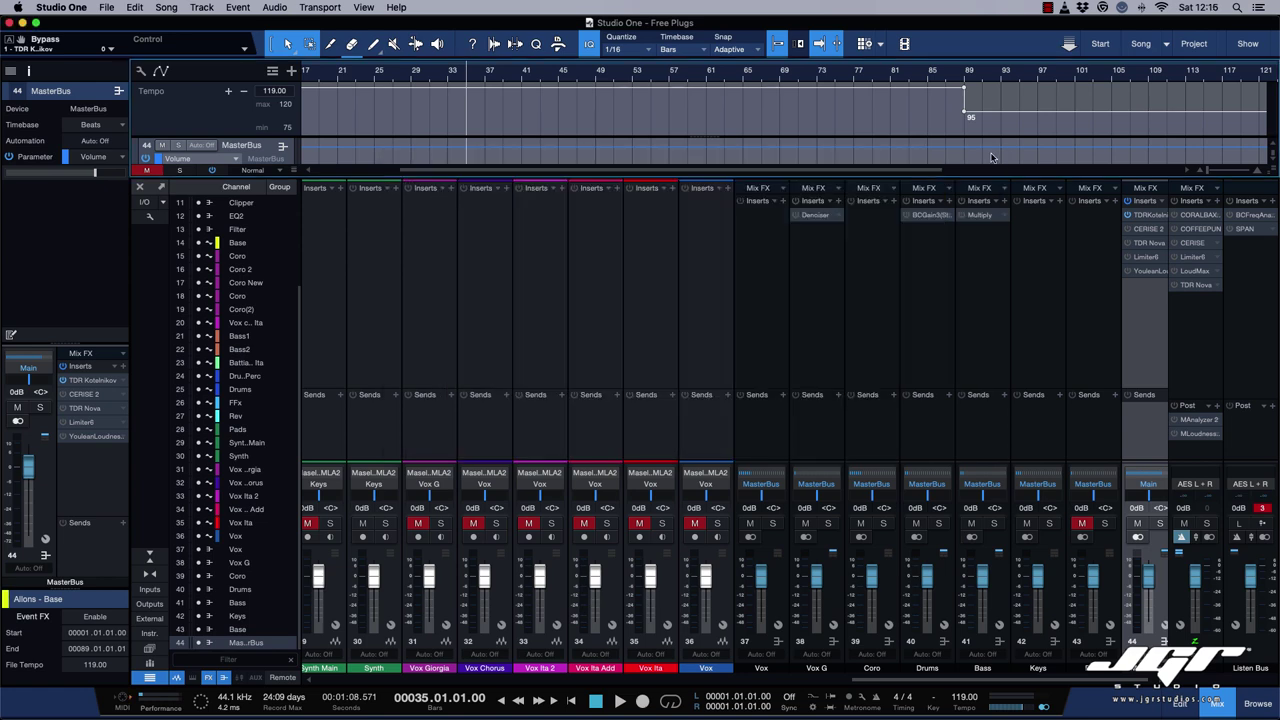
pyautogui.click(1148, 230)
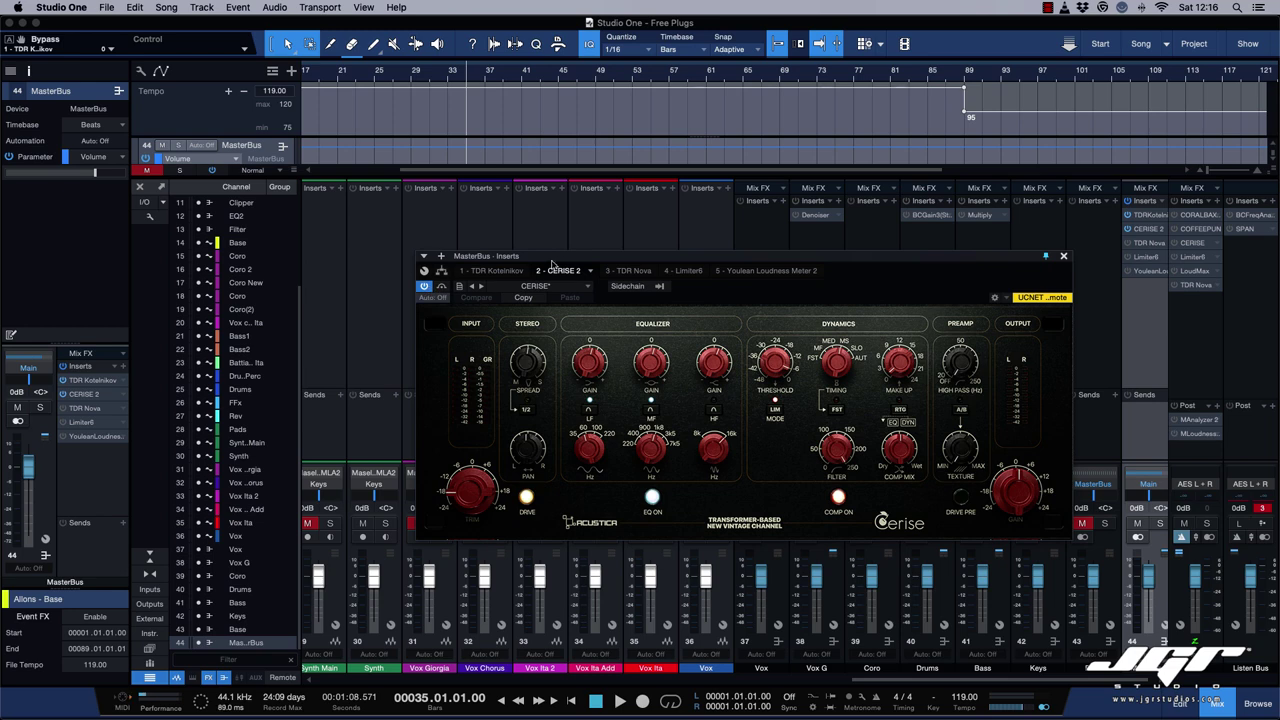
pyautogui.moveTo(552, 261); pyautogui.dragTo(543, 250)
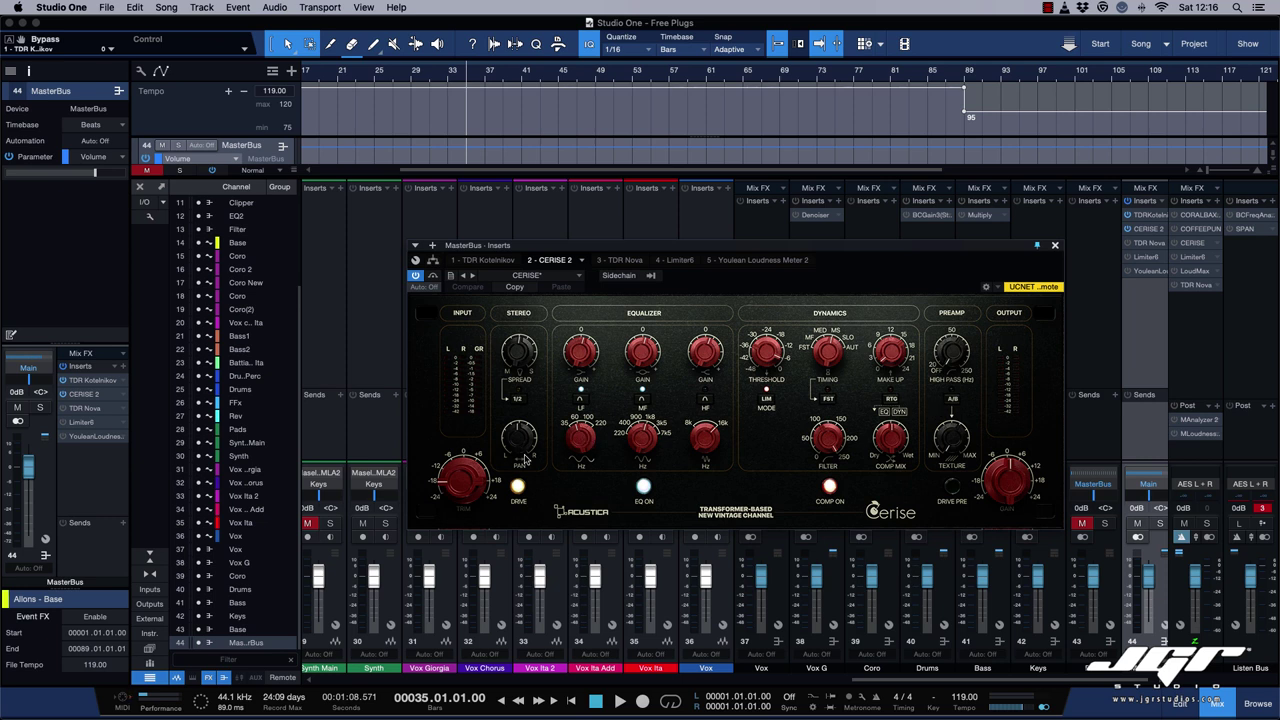
pyautogui.click(580, 401)
# Step: Play the song with CERISE 2's HF Gain at 2.338 and compare the sound with the plugin active and bypassed
pyautogui.press('space')
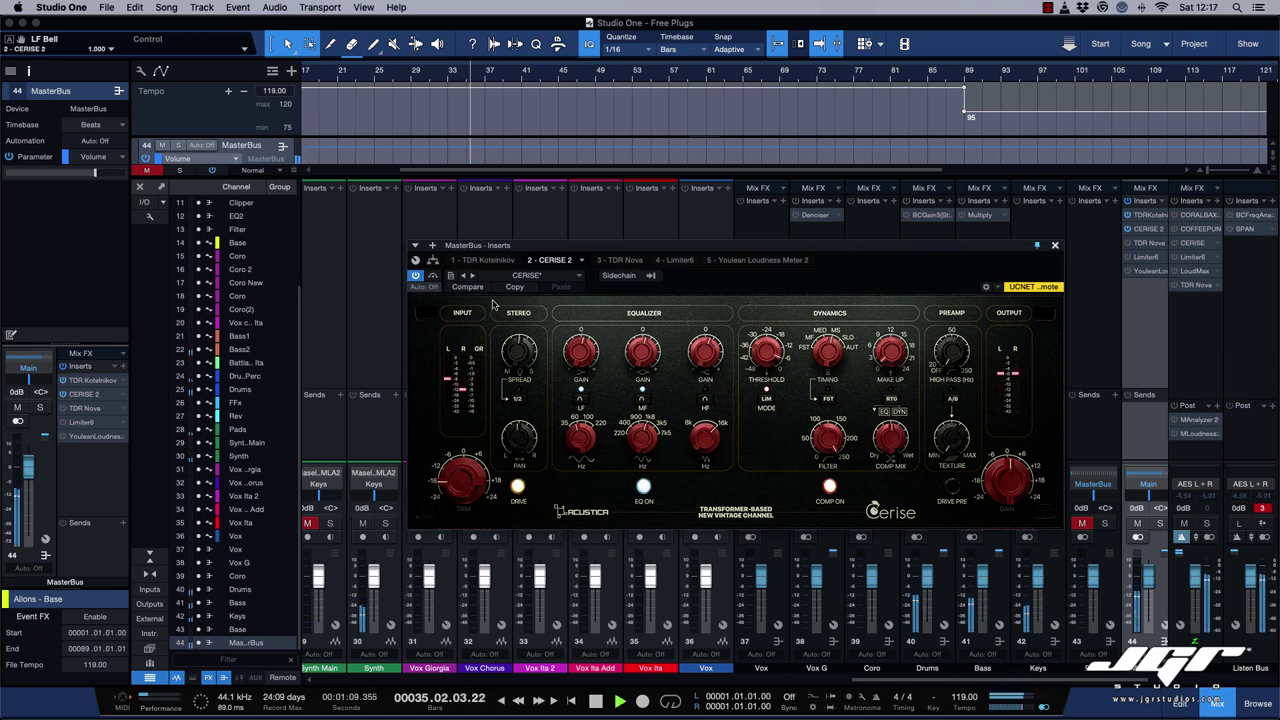
pyautogui.click(434, 277)
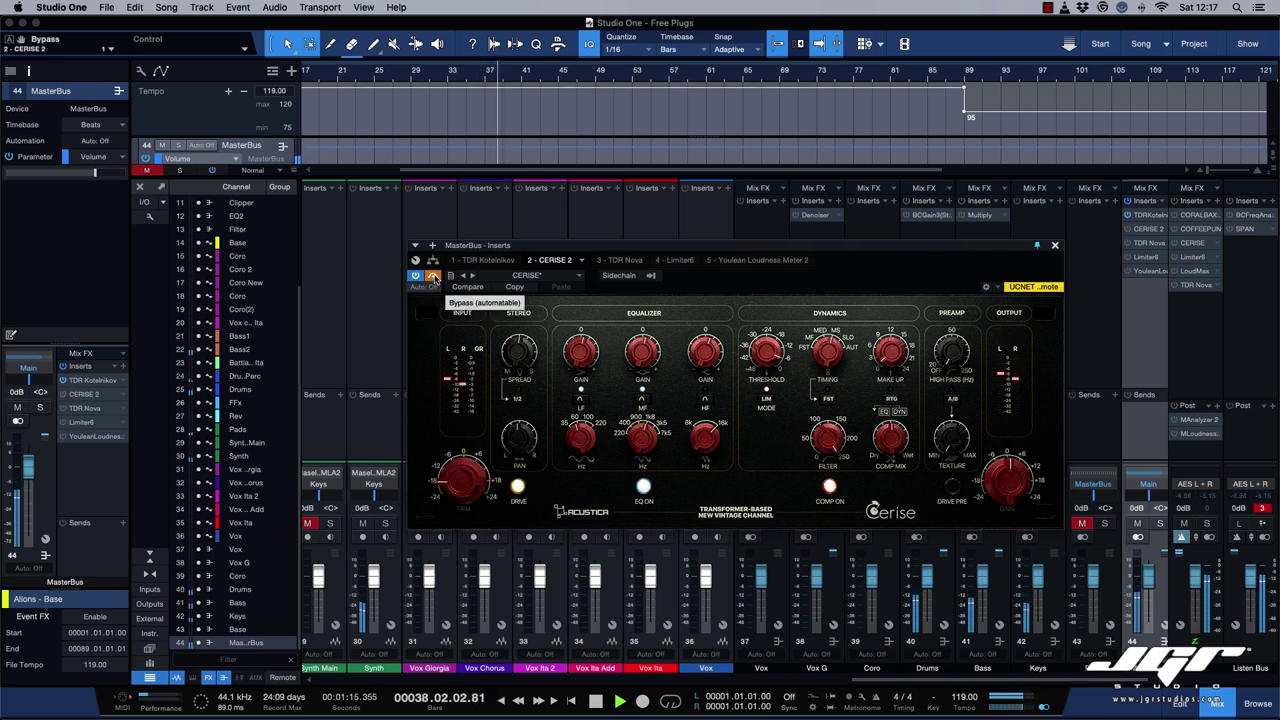
pyautogui.click(434, 277)
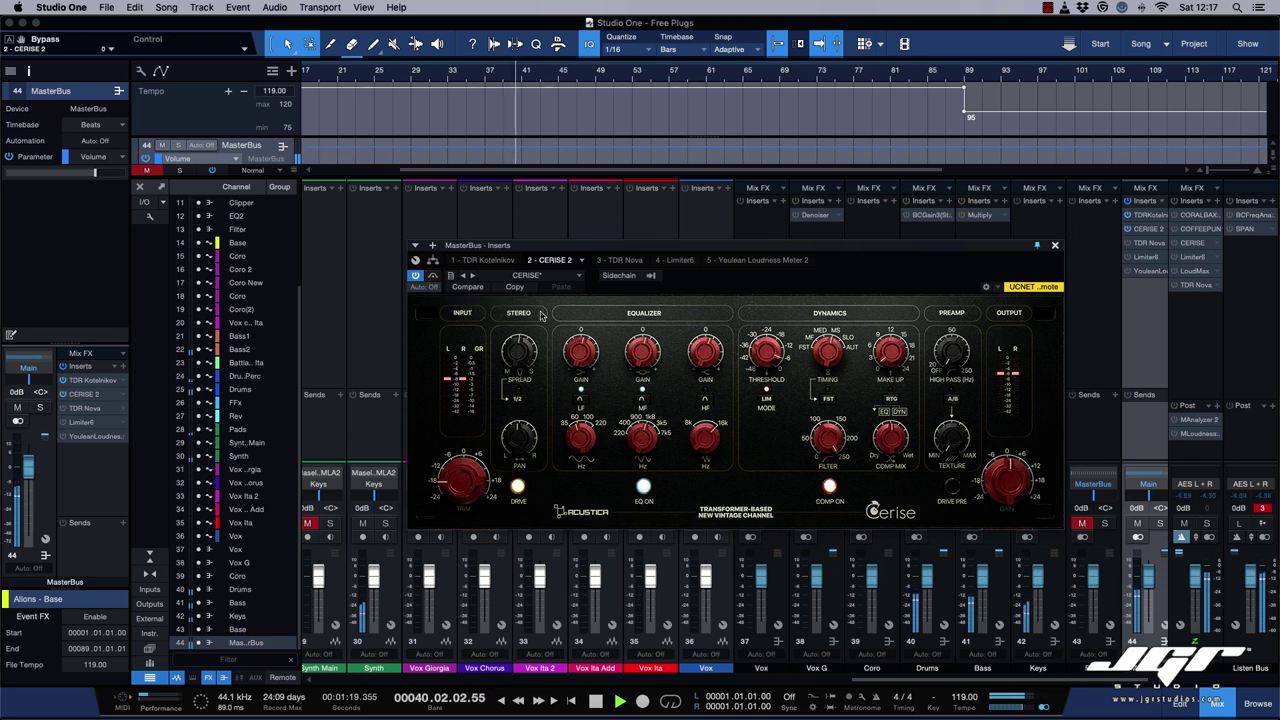
pyautogui.click(703, 368)
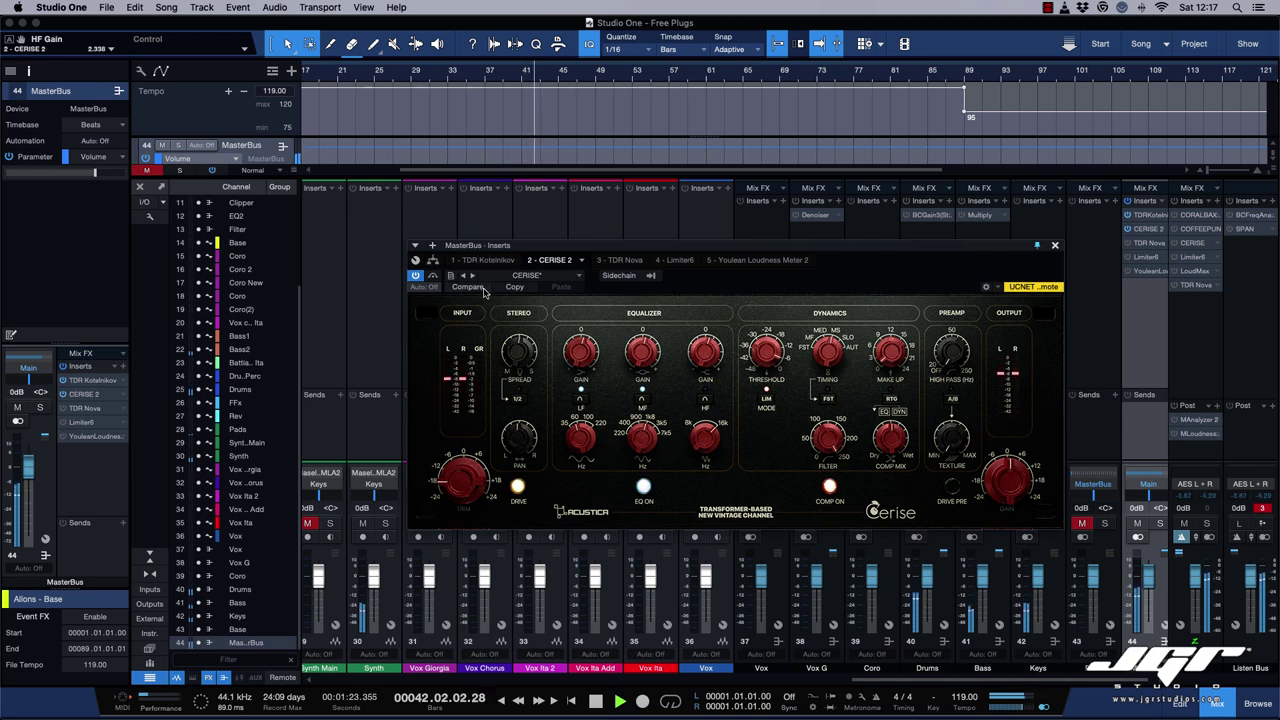
pyautogui.click(433, 276)
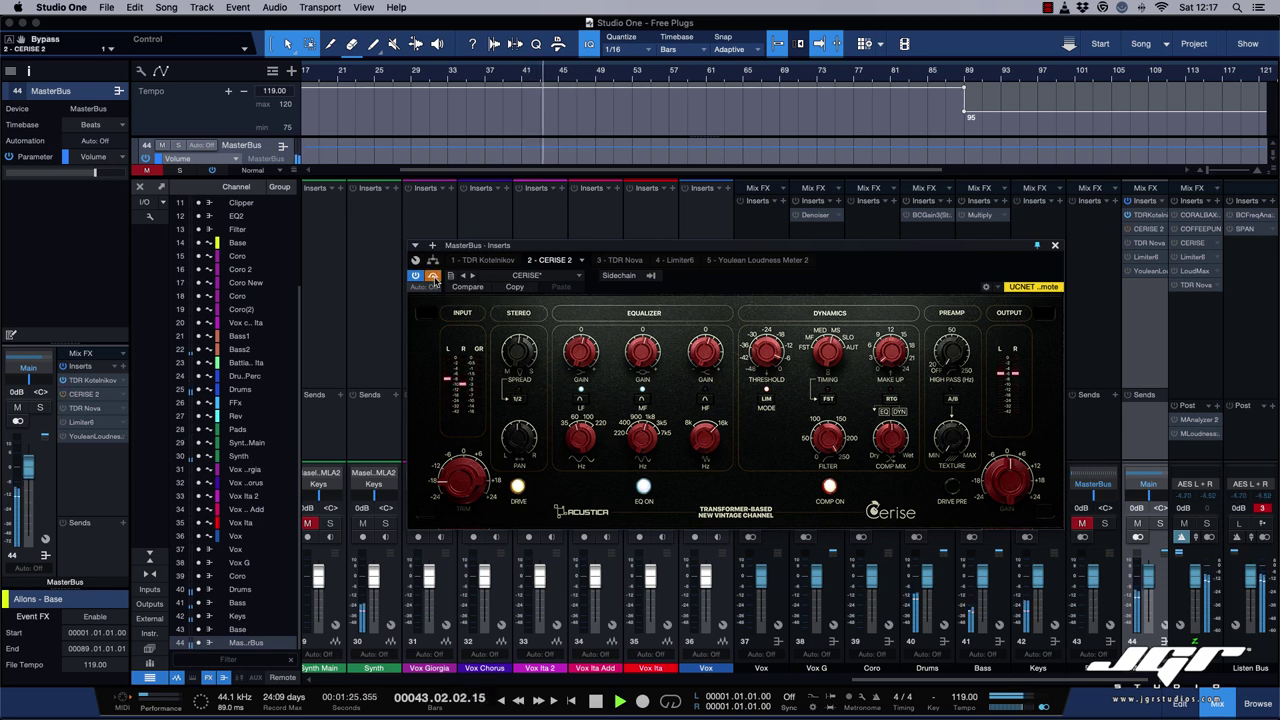
pyautogui.click(433, 276)
pyautogui.click(828, 440)
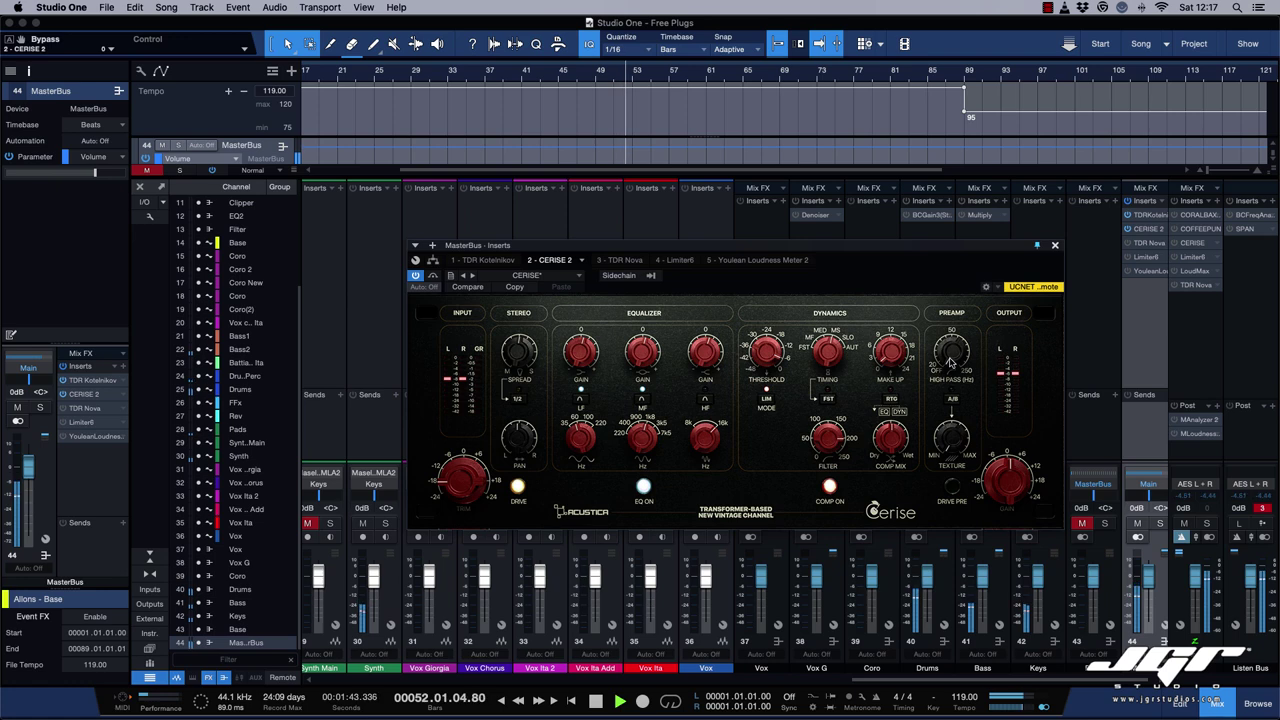
# Step: Open TDR Nova in place of CERISE 2 and compare the playing song with Nova active and bypassed
pyautogui.click(1054, 245)
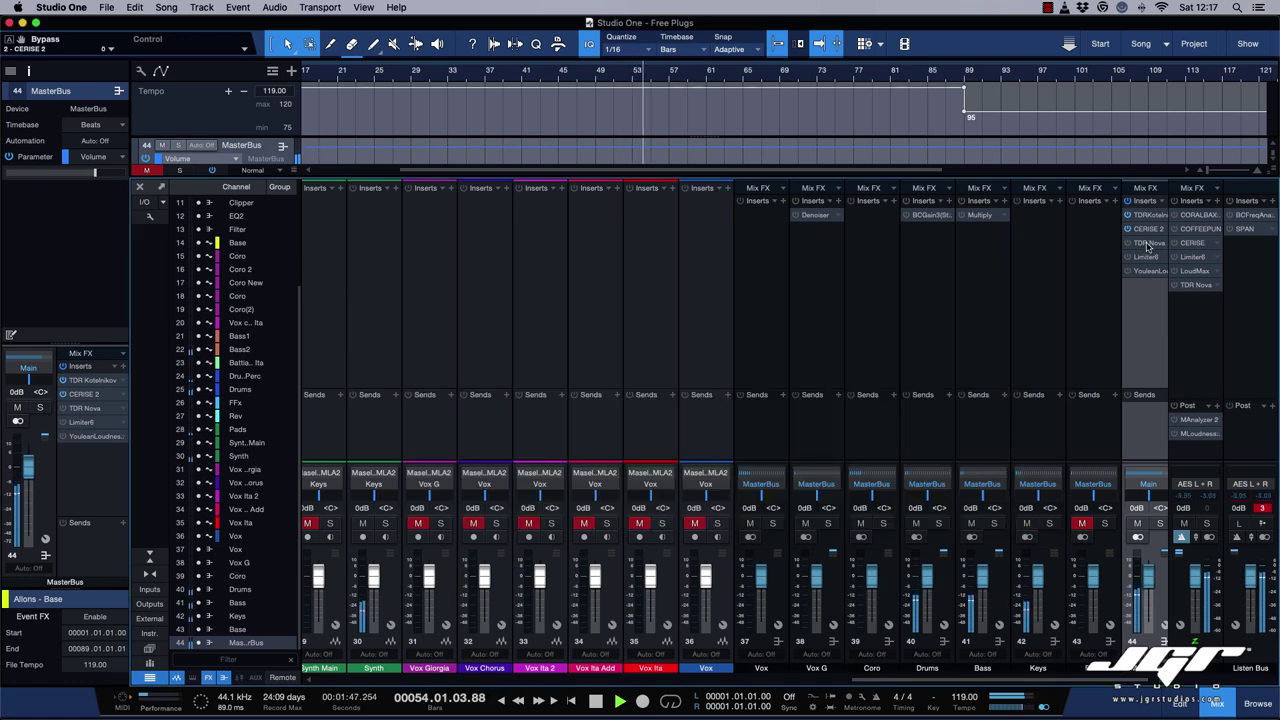
pyautogui.click(1146, 244)
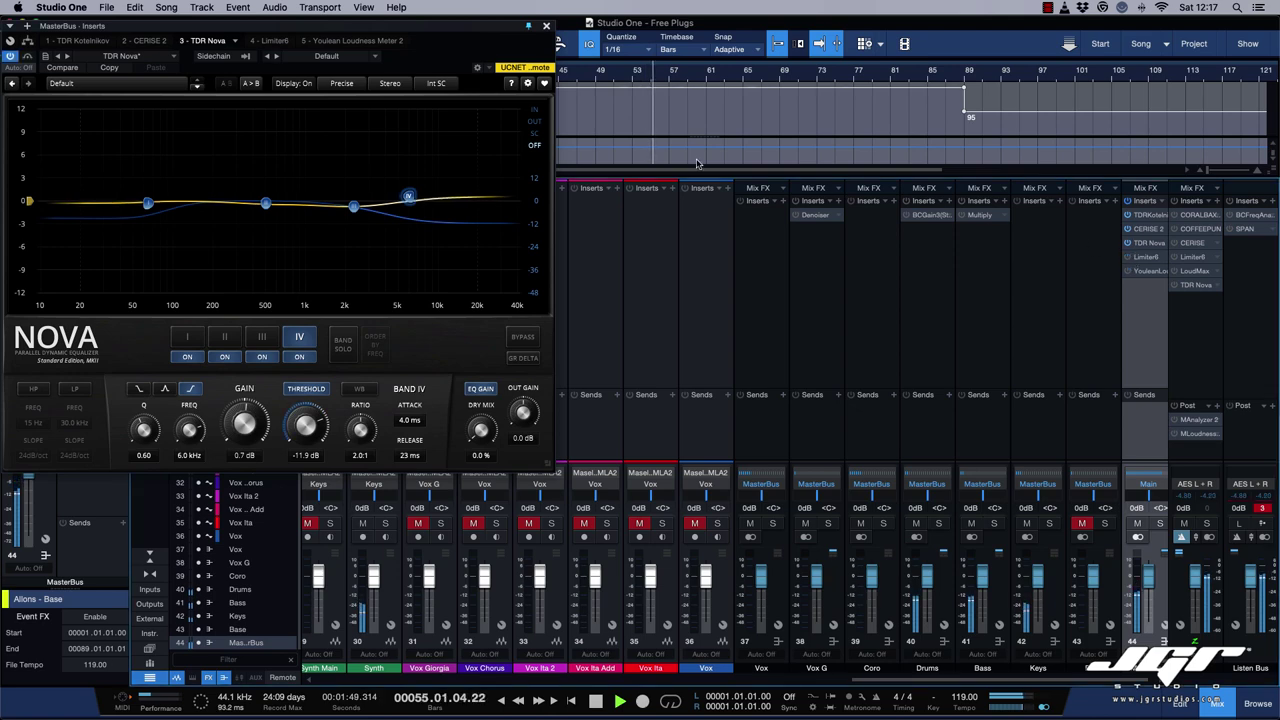
pyautogui.moveTo(345, 30); pyautogui.dragTo(687, 122)
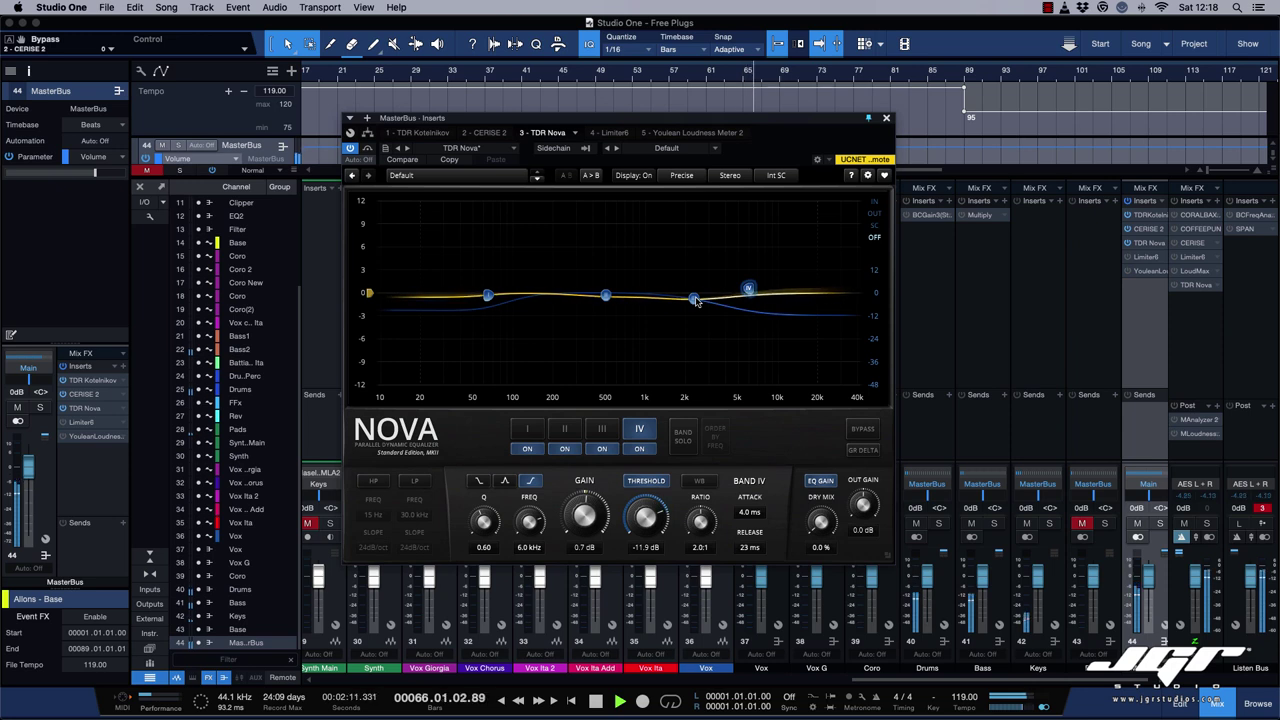
pyautogui.click(368, 149)
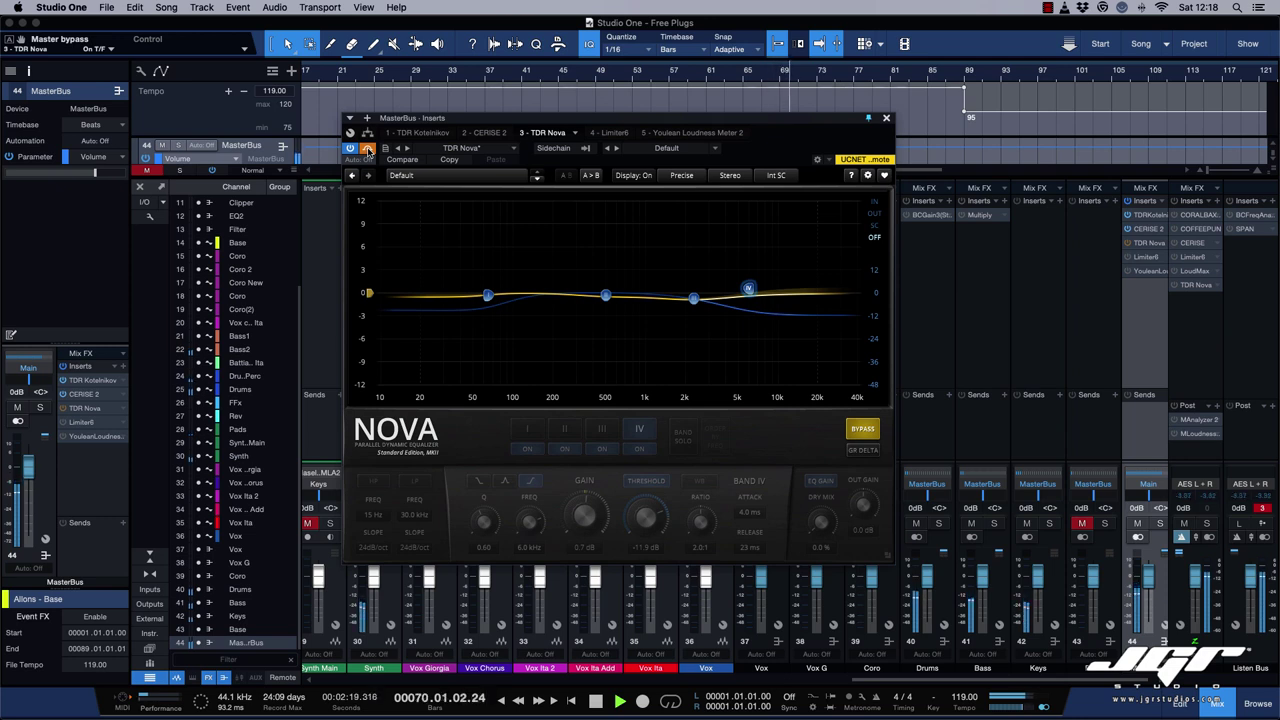
pyautogui.click(368, 149)
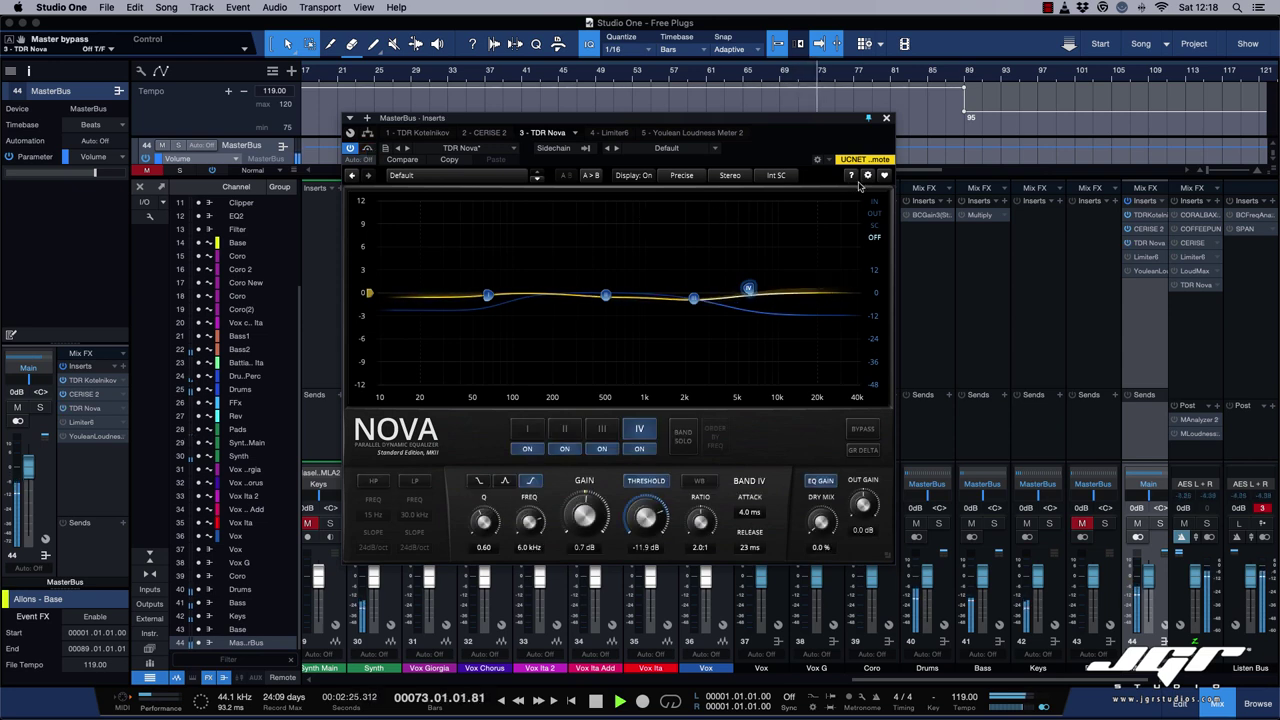
# Step: Open Limiter6 from the MasterBus inserts in place of TDR Nova and set its peak limiter mode to Brickwall
pyautogui.doubleClick(1130, 261)
pyautogui.moveTo(519, 277); pyautogui.dragTo(847, 165)
pyautogui.click(886, 118)
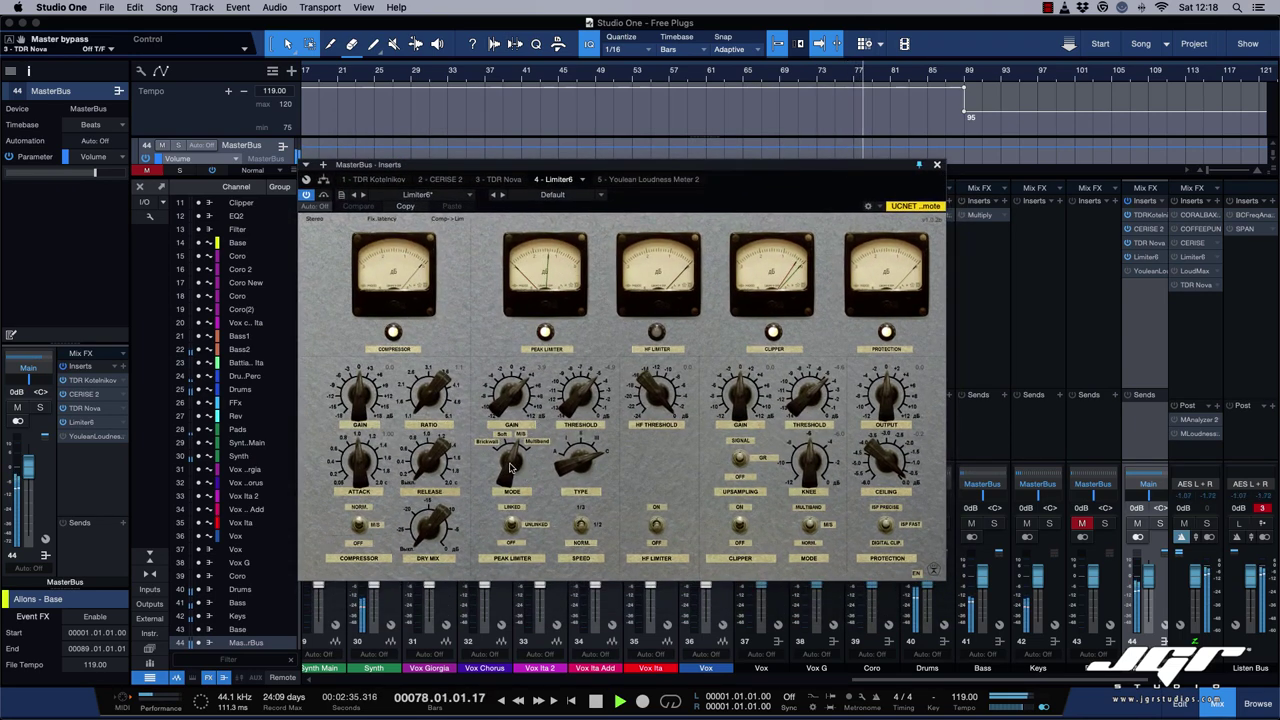
pyautogui.click(511, 466)
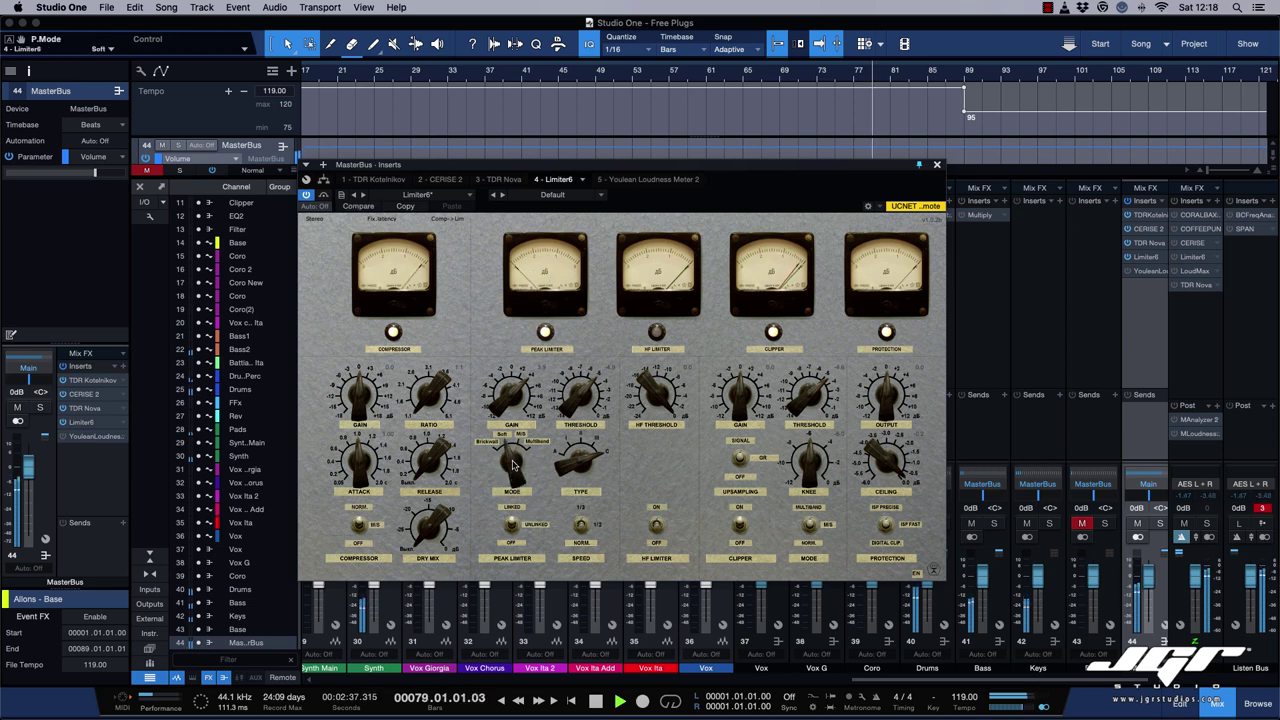
pyautogui.moveTo(513, 465); pyautogui.dragTo(521, 458)
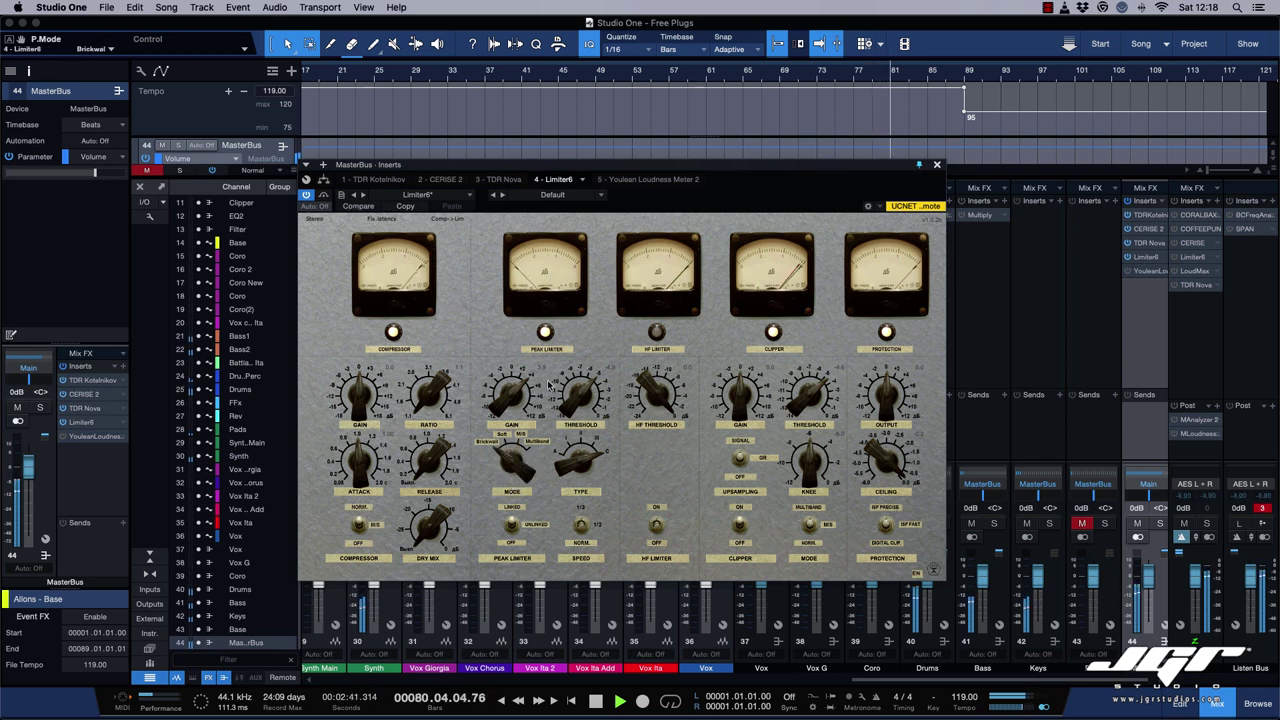
# Step: Set Limiter6's peak limiter threshold to about -1.4 dB and clipper threshold to -1.3 dB, and compare against bypass
pyautogui.moveTo(579, 397); pyautogui.dragTo(580, 362)
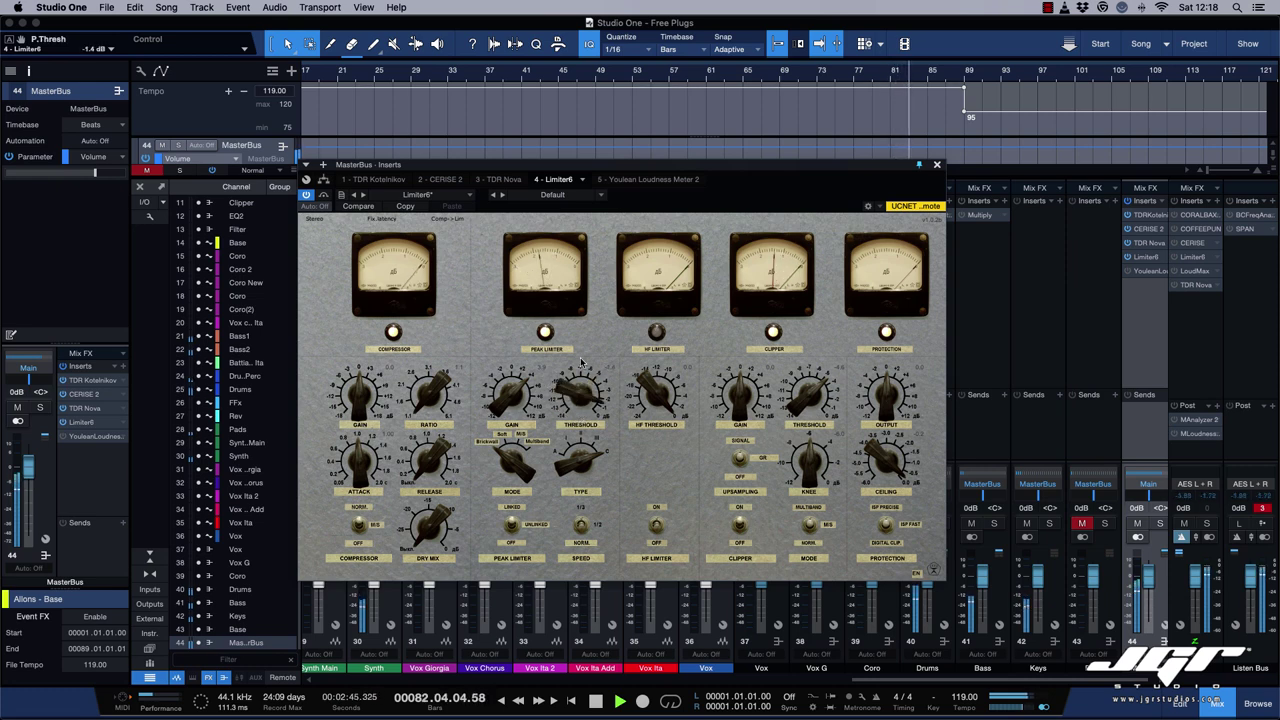
pyautogui.moveTo(580, 362); pyautogui.dragTo(582, 359)
pyautogui.moveTo(807, 402); pyautogui.dragTo(805, 351)
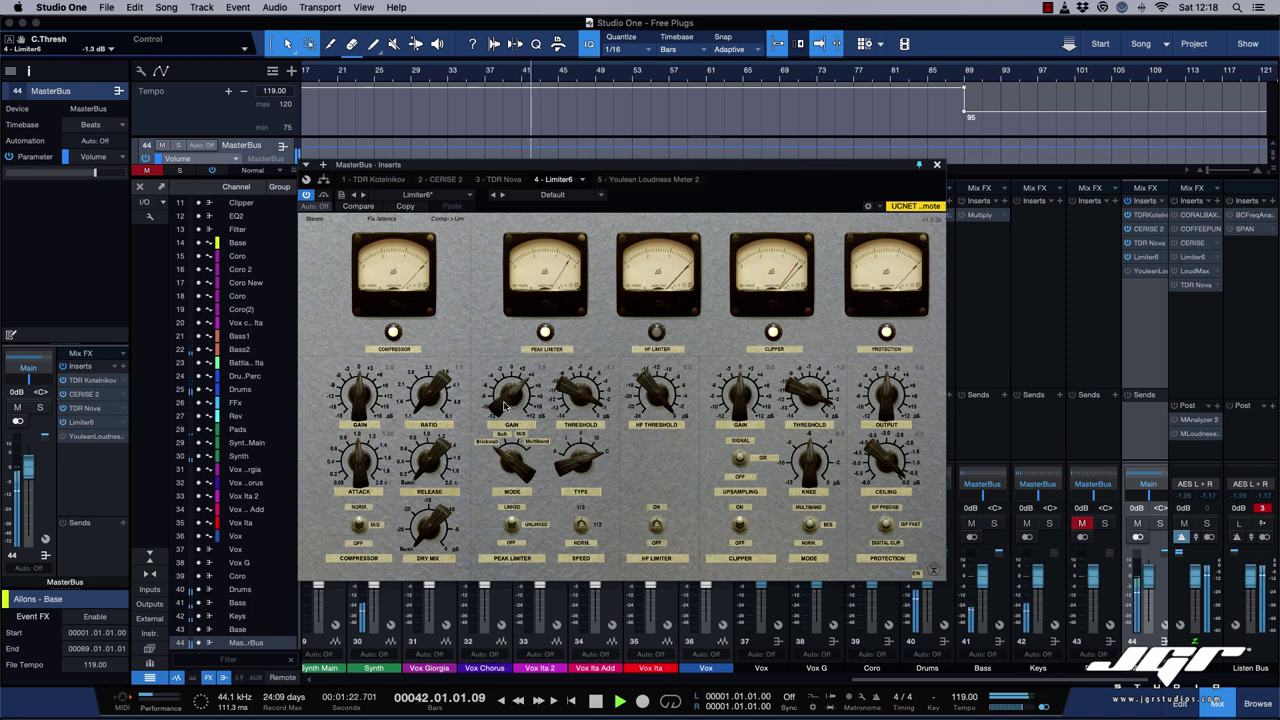
pyautogui.click(323, 196)
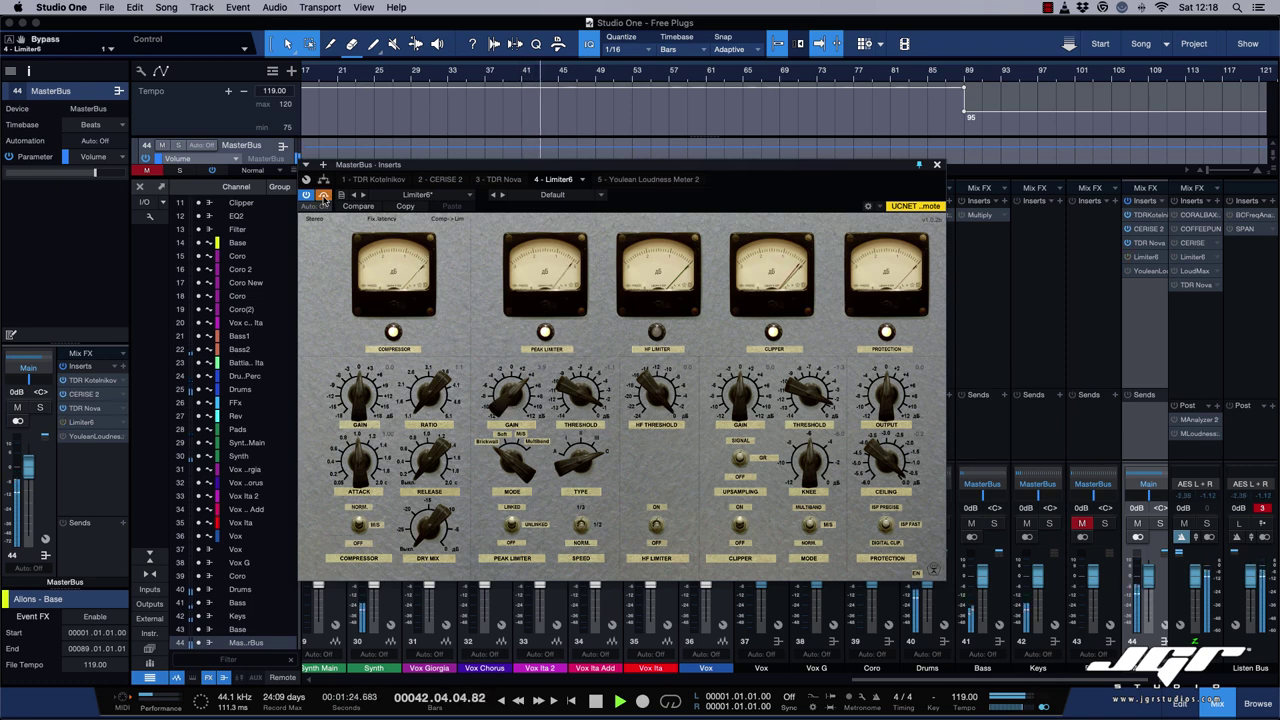
pyautogui.click(323, 196)
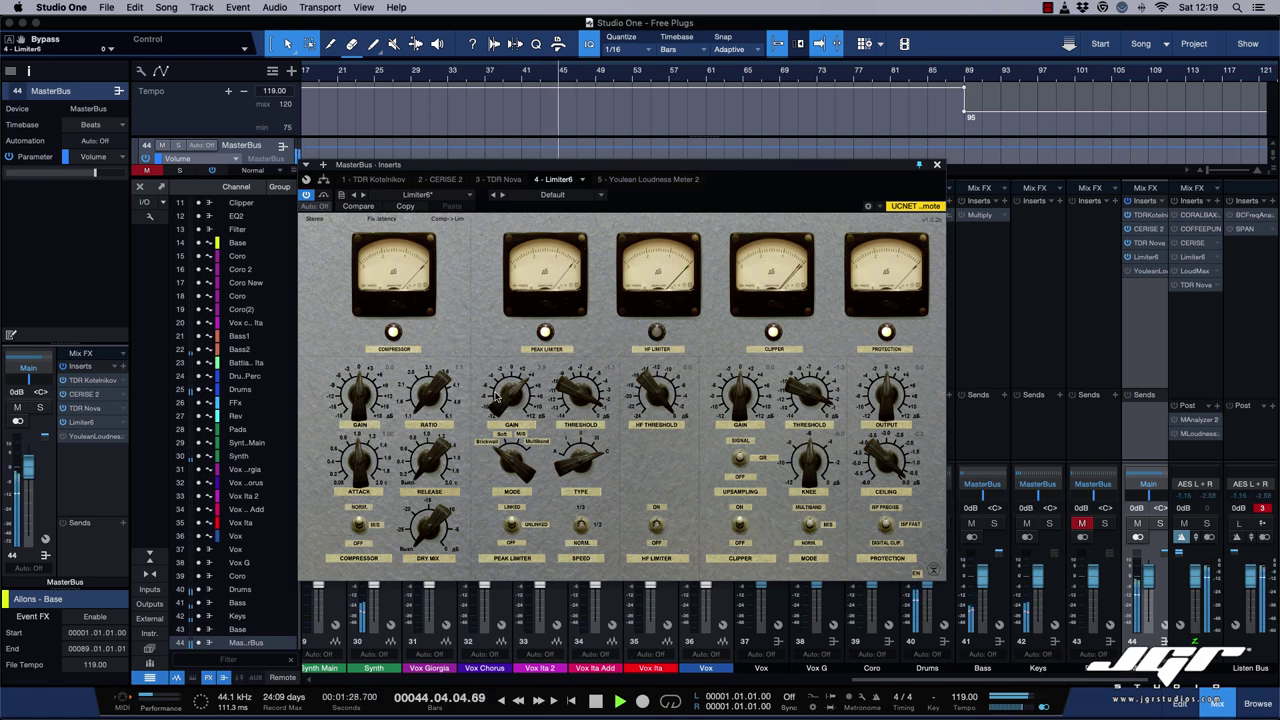
# Step: Using Youlean Loudness Meter 2 with its true peak maximum reset, set Limiter6's peak gain to 4.2 dB and clipper threshold to -1.1 dB
pyautogui.click(1137, 272)
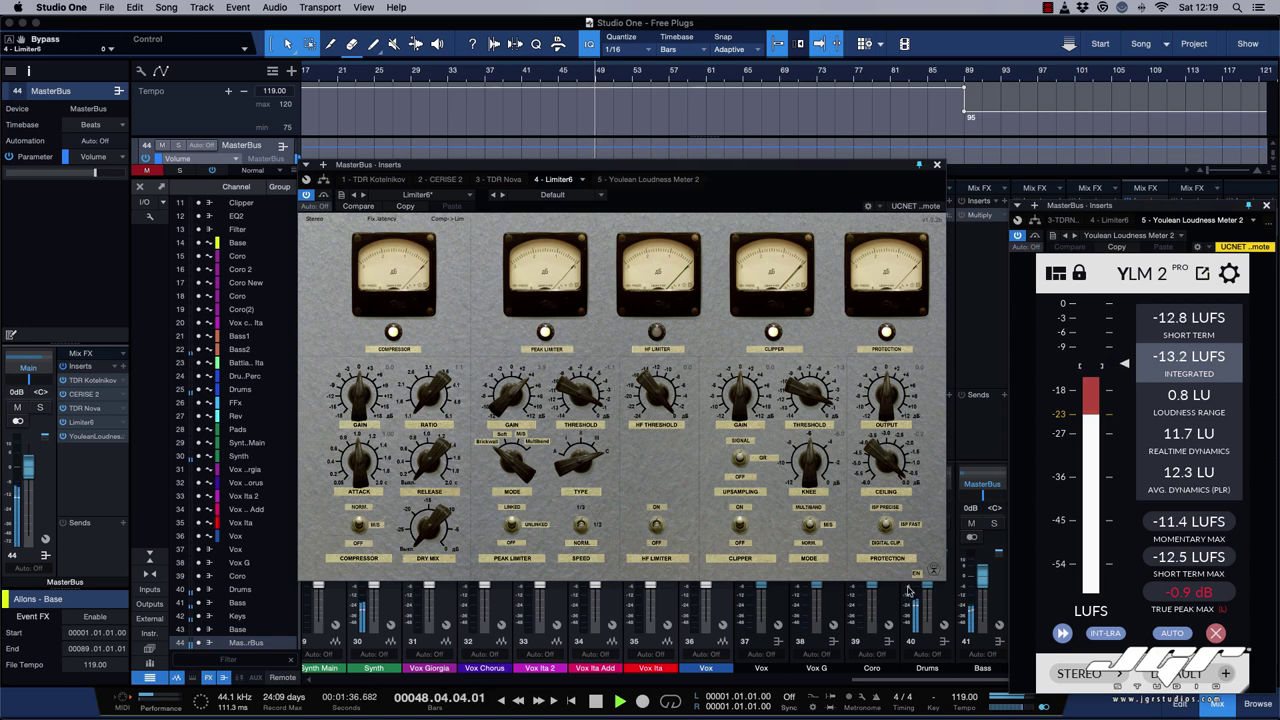
pyautogui.click(1189, 592)
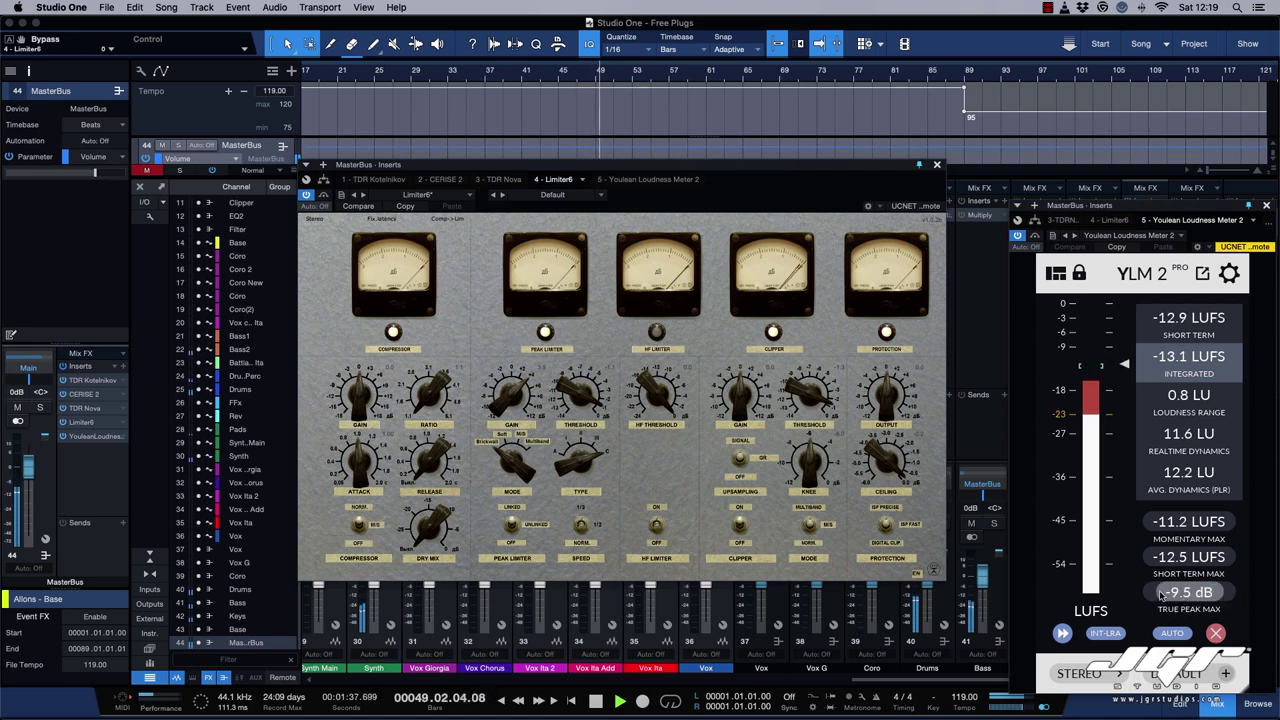
pyautogui.click(505, 407)
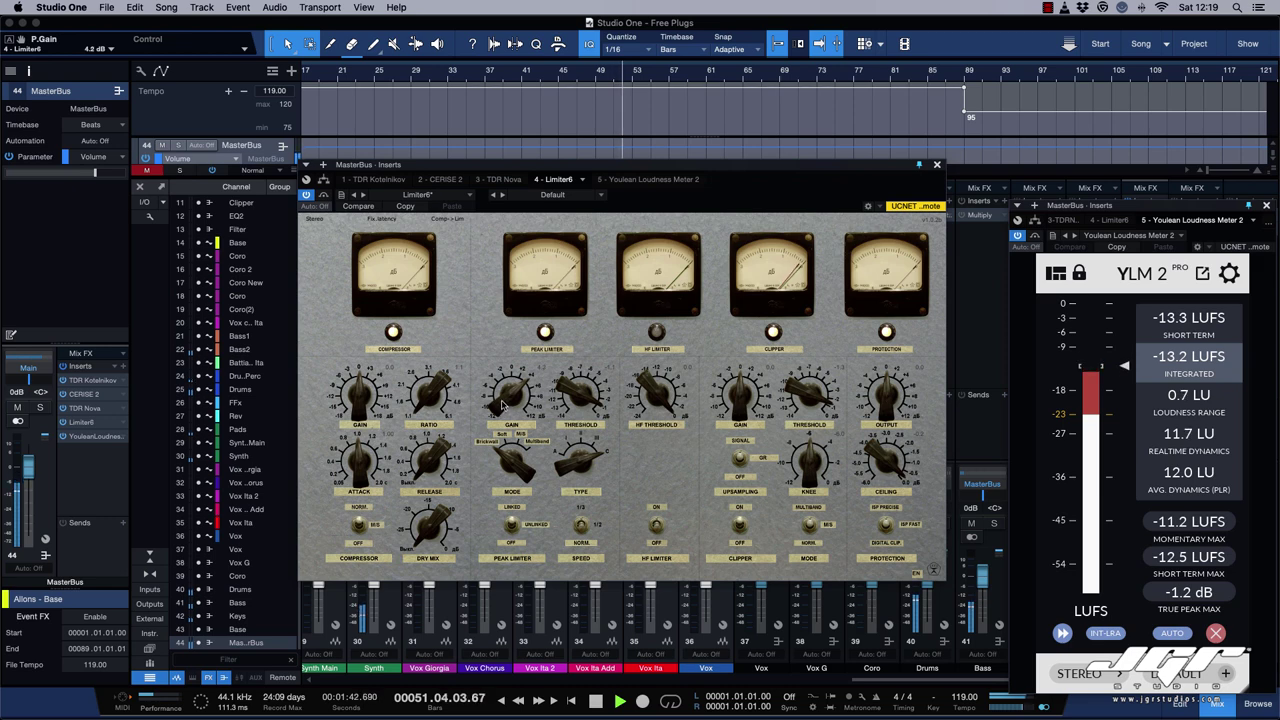
pyautogui.moveTo(502, 401); pyautogui.dragTo(501, 404)
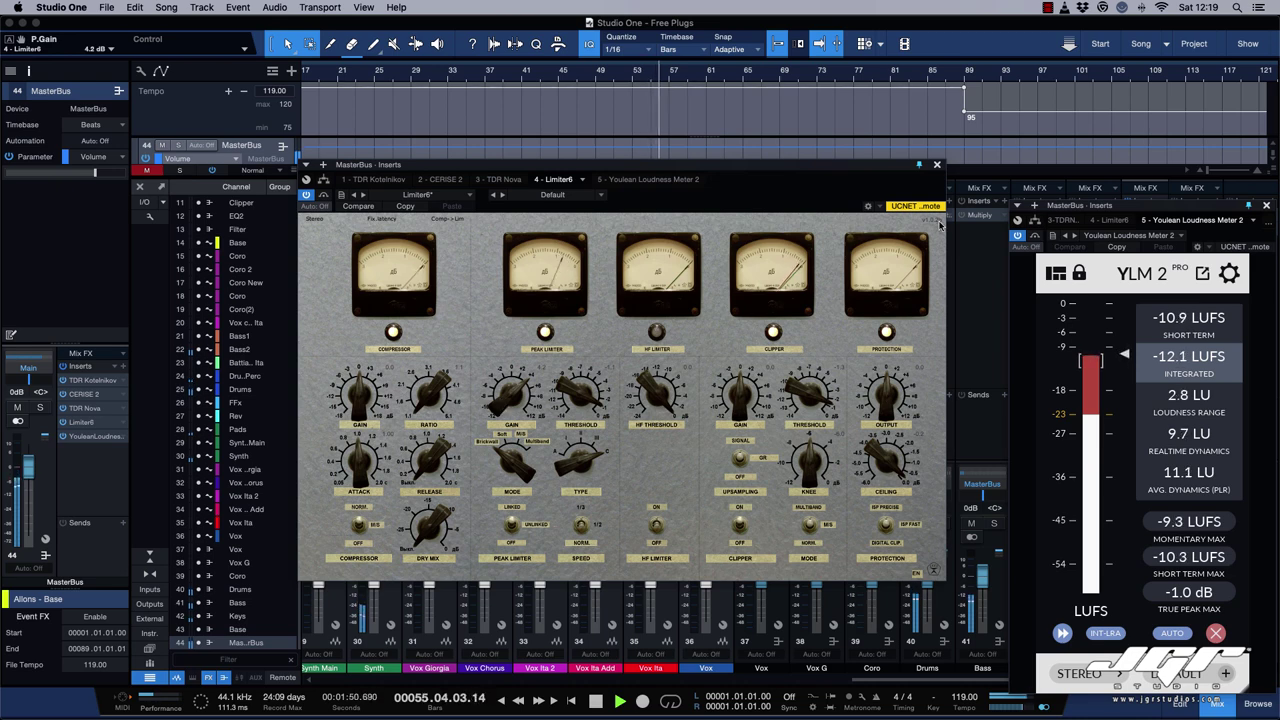
pyautogui.click(1266, 206)
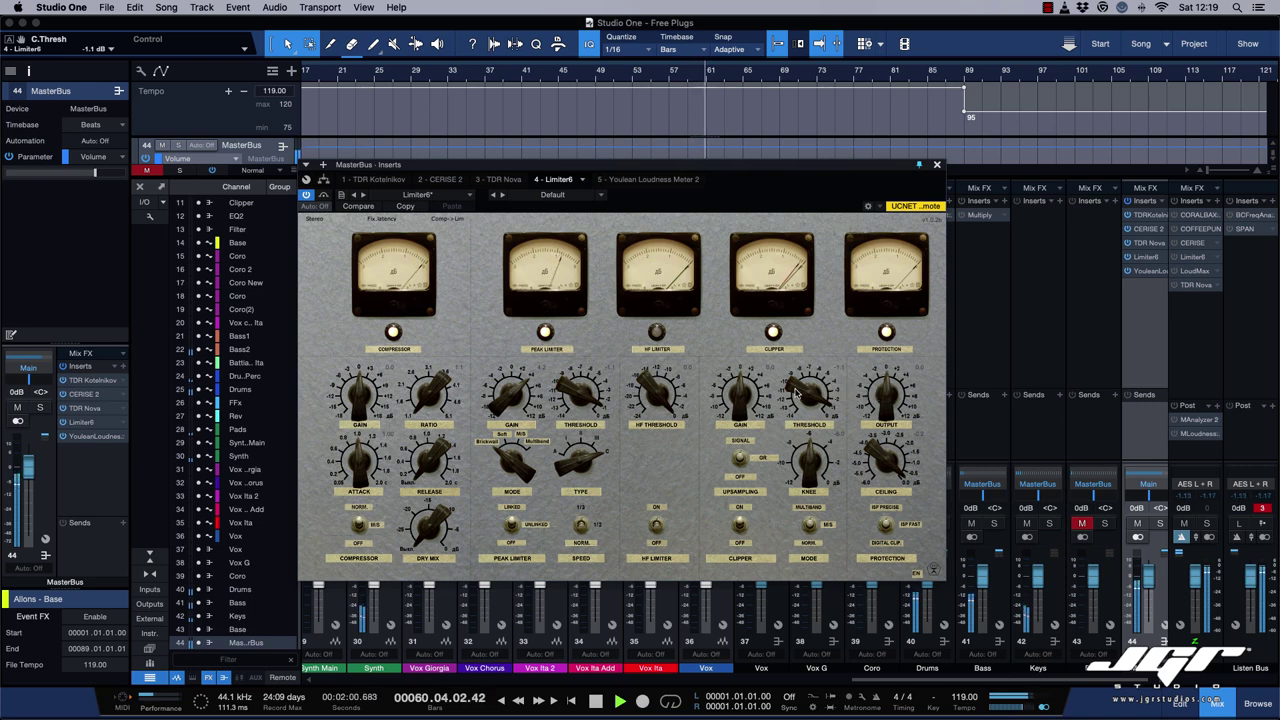
# Step: Stop playback and look through Limiter6's factory presets, keeping the Default preset
pyautogui.press('space')
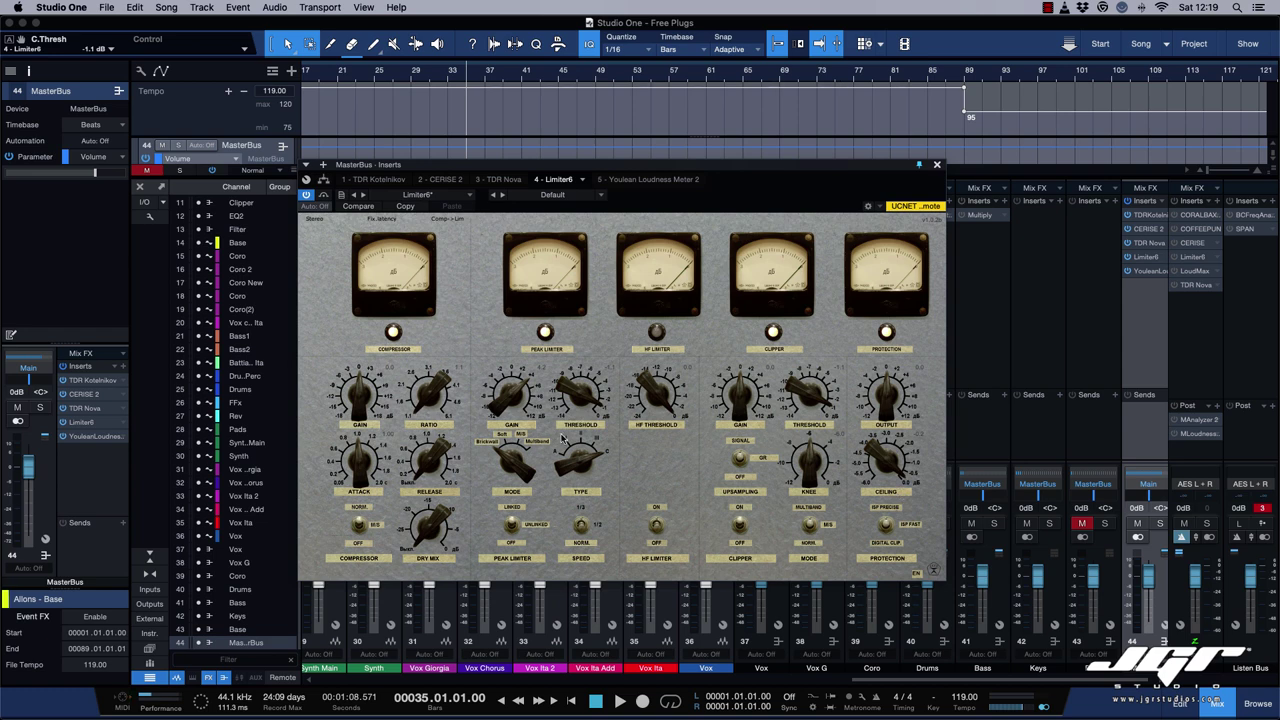
pyautogui.click(601, 197)
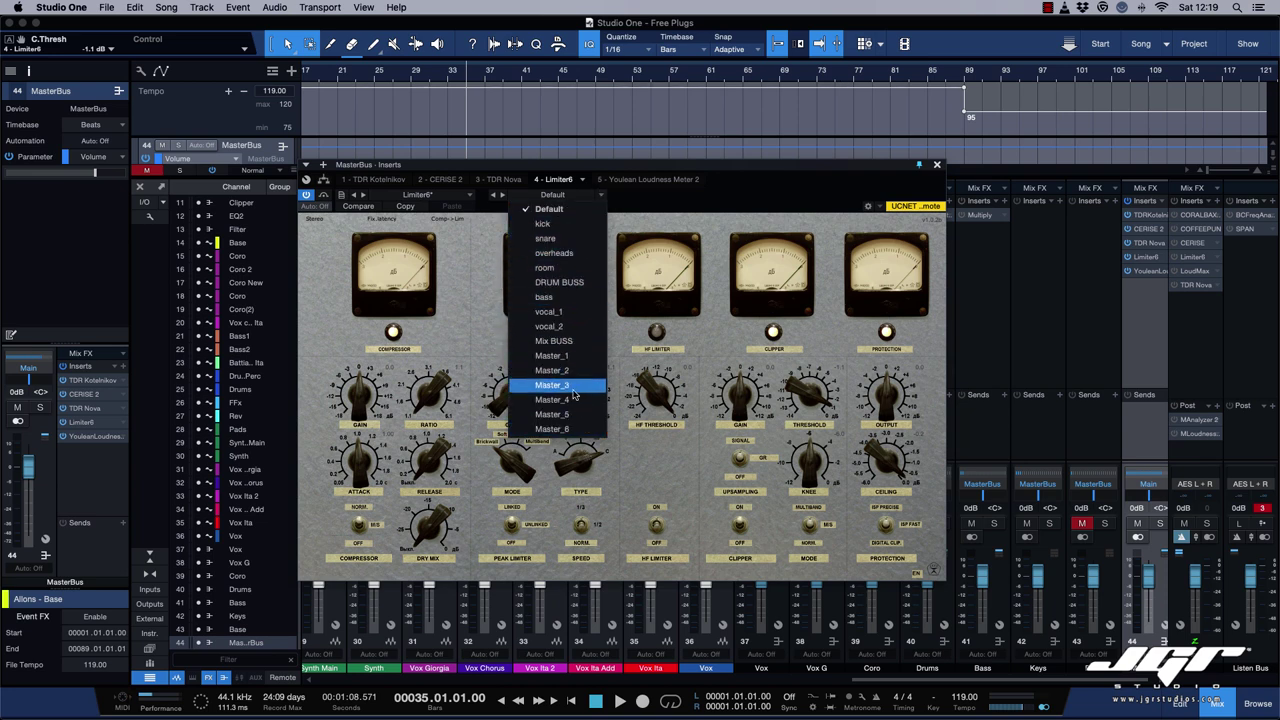
pyautogui.click(688, 210)
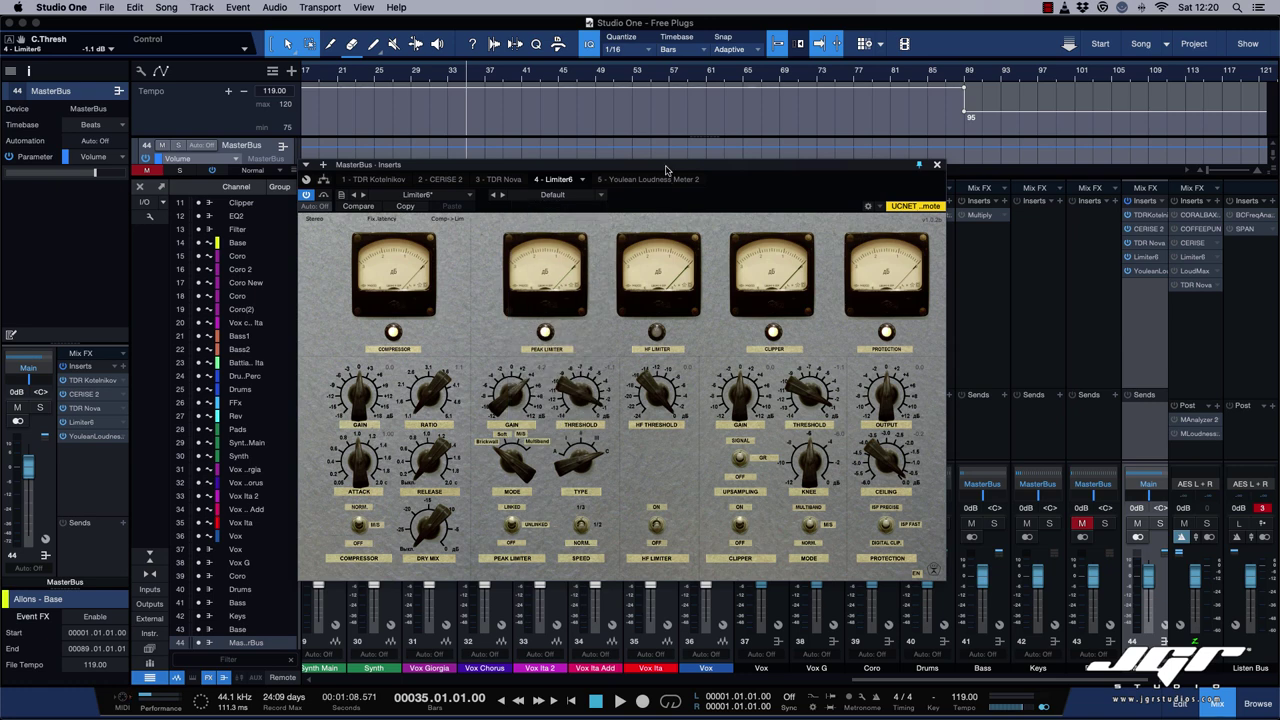
# Step: Play the song and compare the mix with all MasterBus inserts bypassed and active, leaving them active when stopping playback
pyautogui.moveTo(668, 168); pyautogui.dragTo(673, 193)
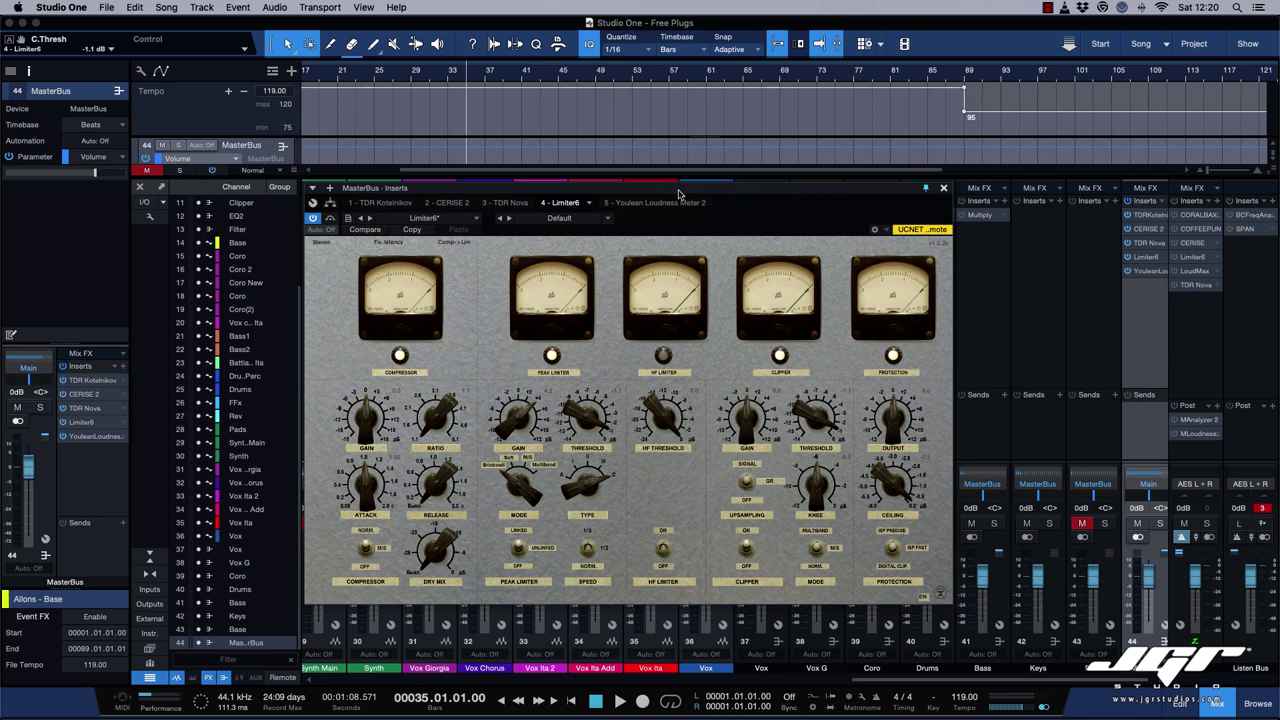
pyautogui.press('space')
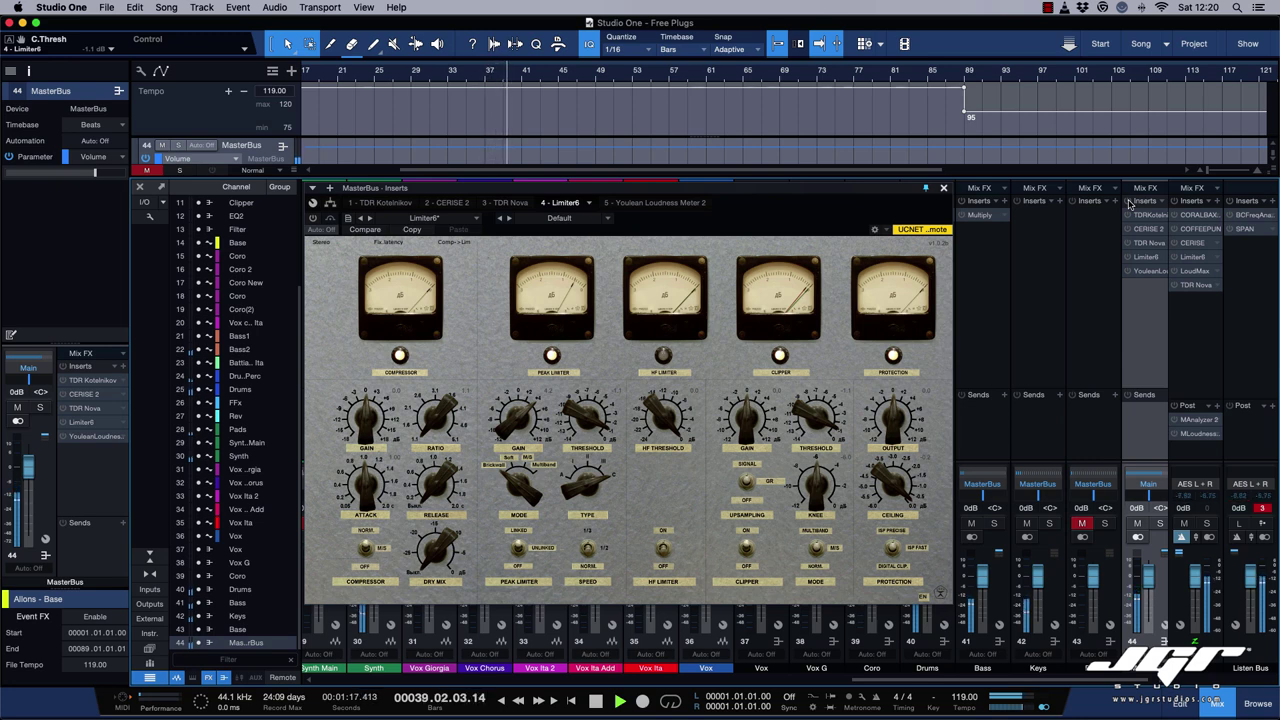
pyautogui.click(1129, 203)
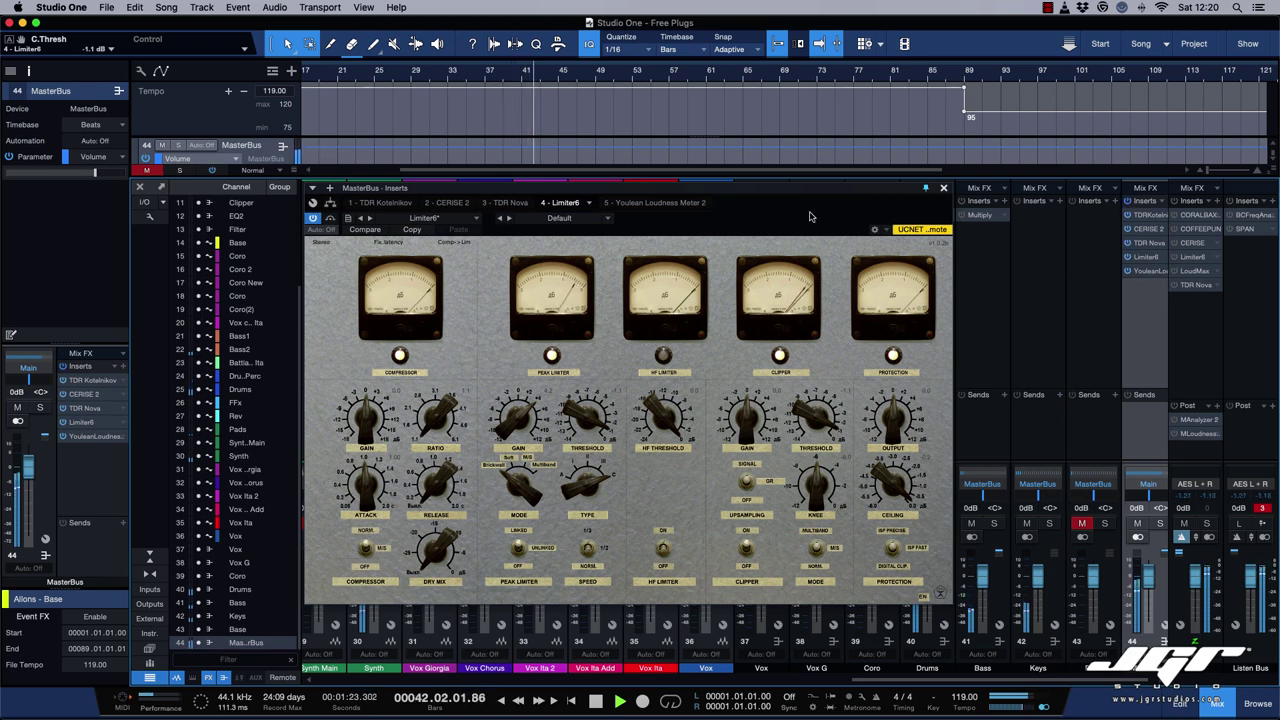
pyautogui.moveTo(802, 189); pyautogui.dragTo(856, 231)
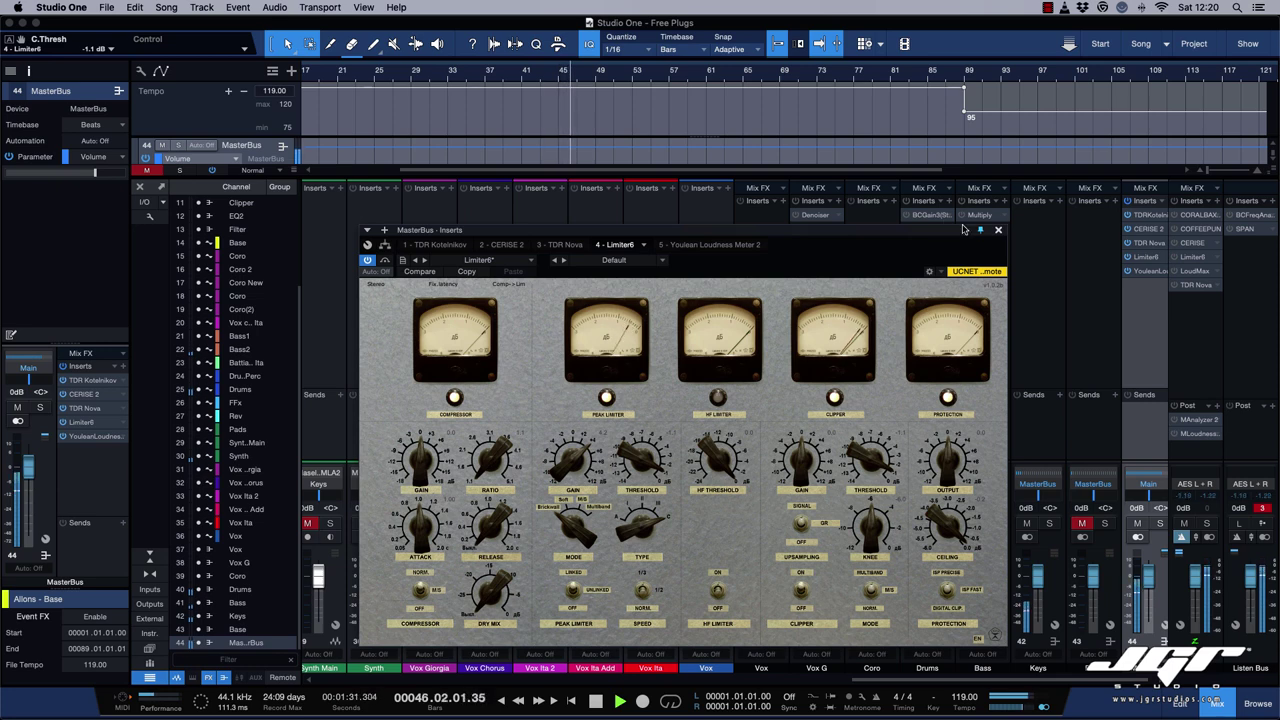
pyautogui.press('space')
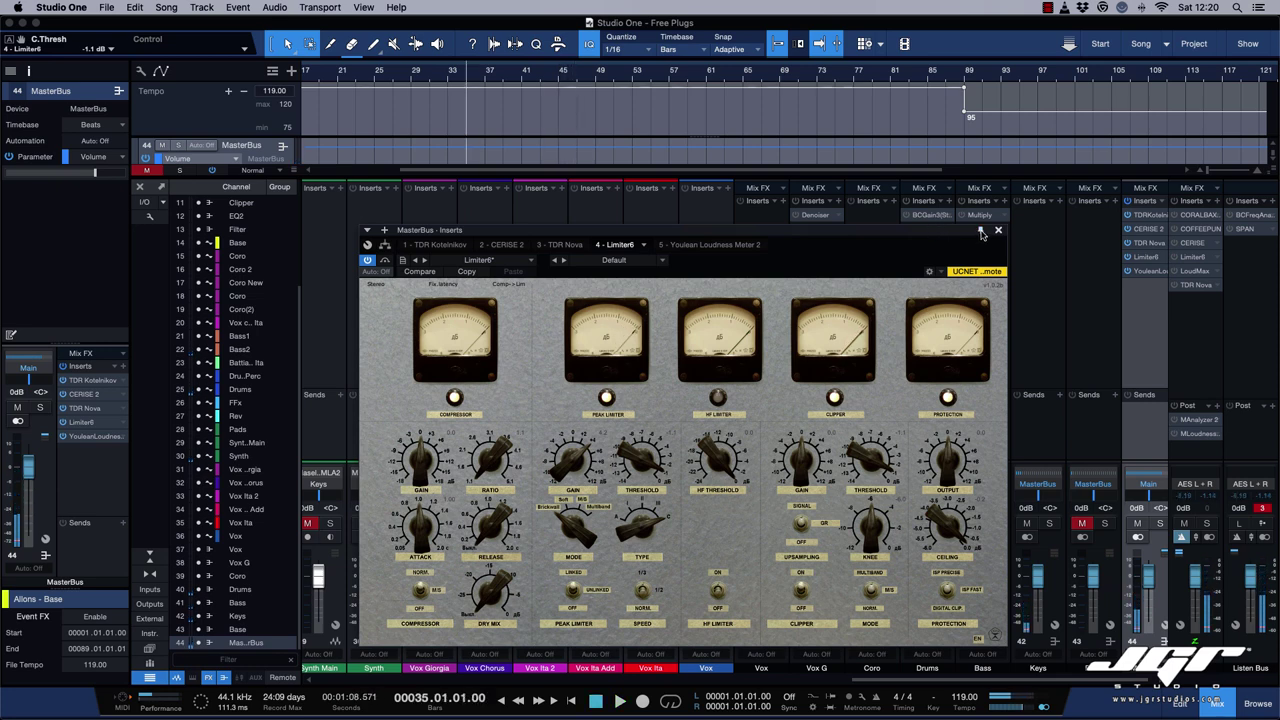
# Step: Close the Limiter6 window and open TDR Kotelnikov from the MasterBus inserts
pyautogui.click(999, 232)
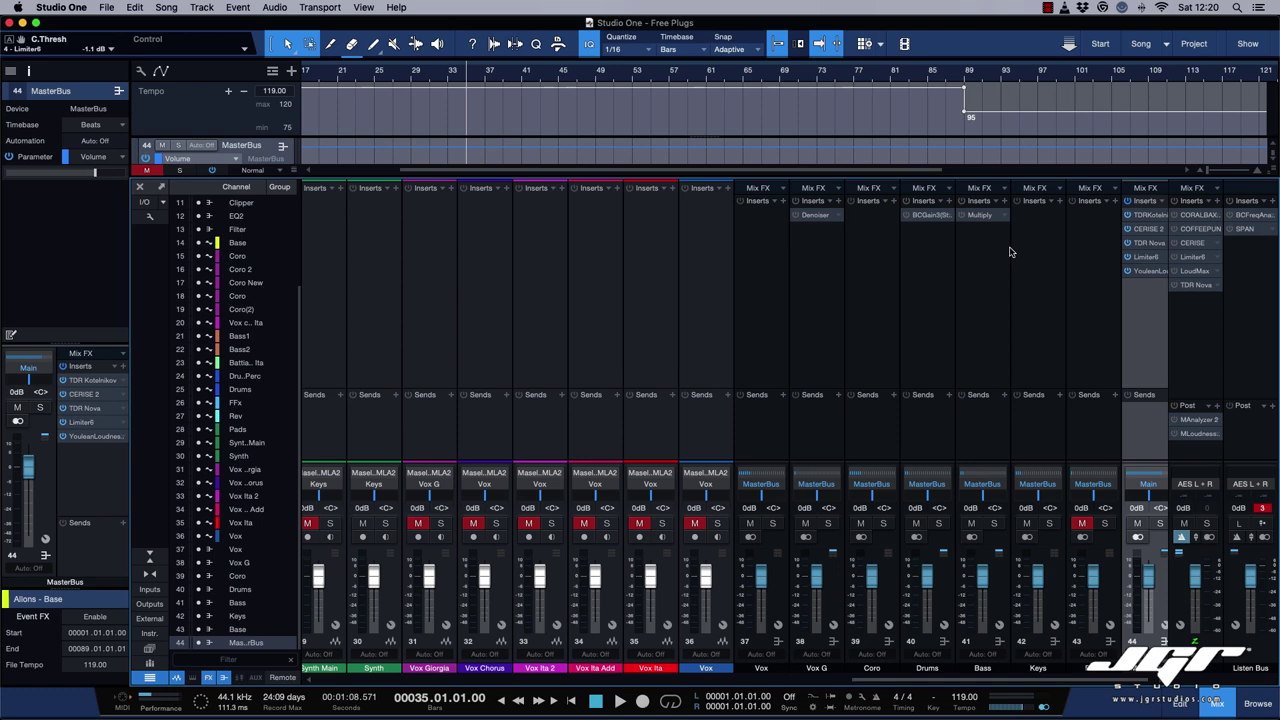
pyautogui.hscroll(1, 1010, 252)
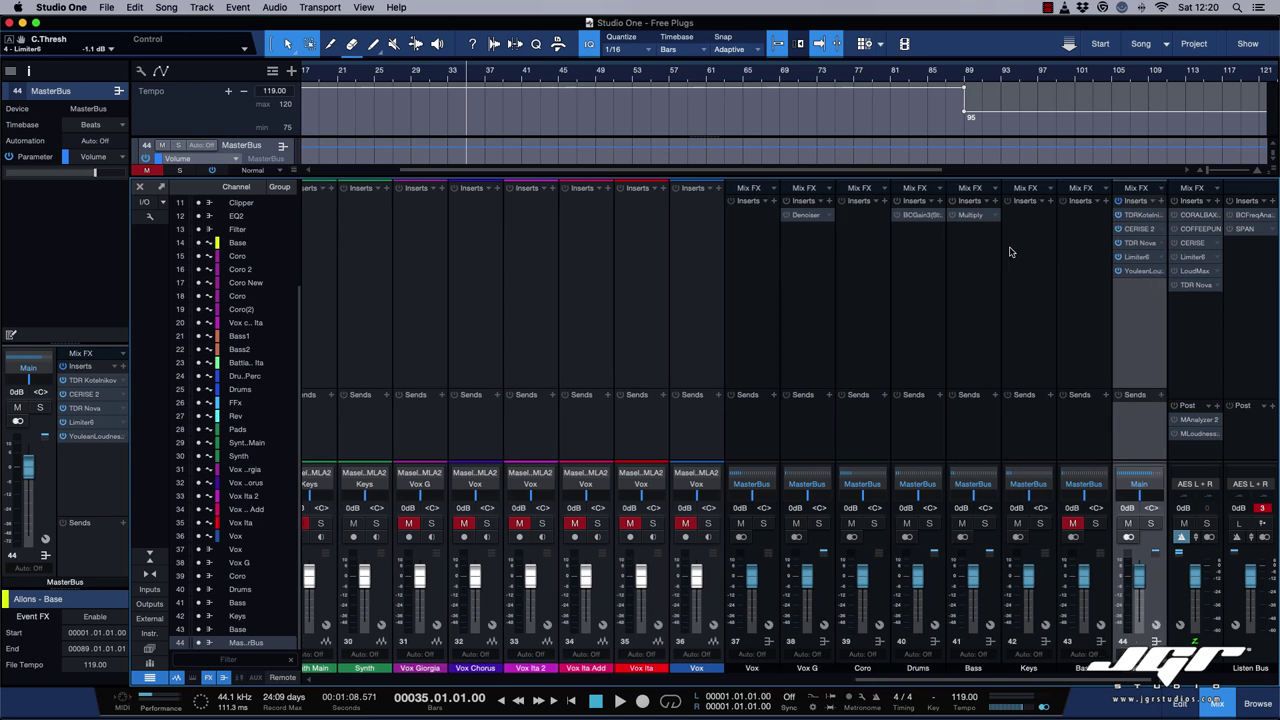
pyautogui.doubleClick(1136, 219)
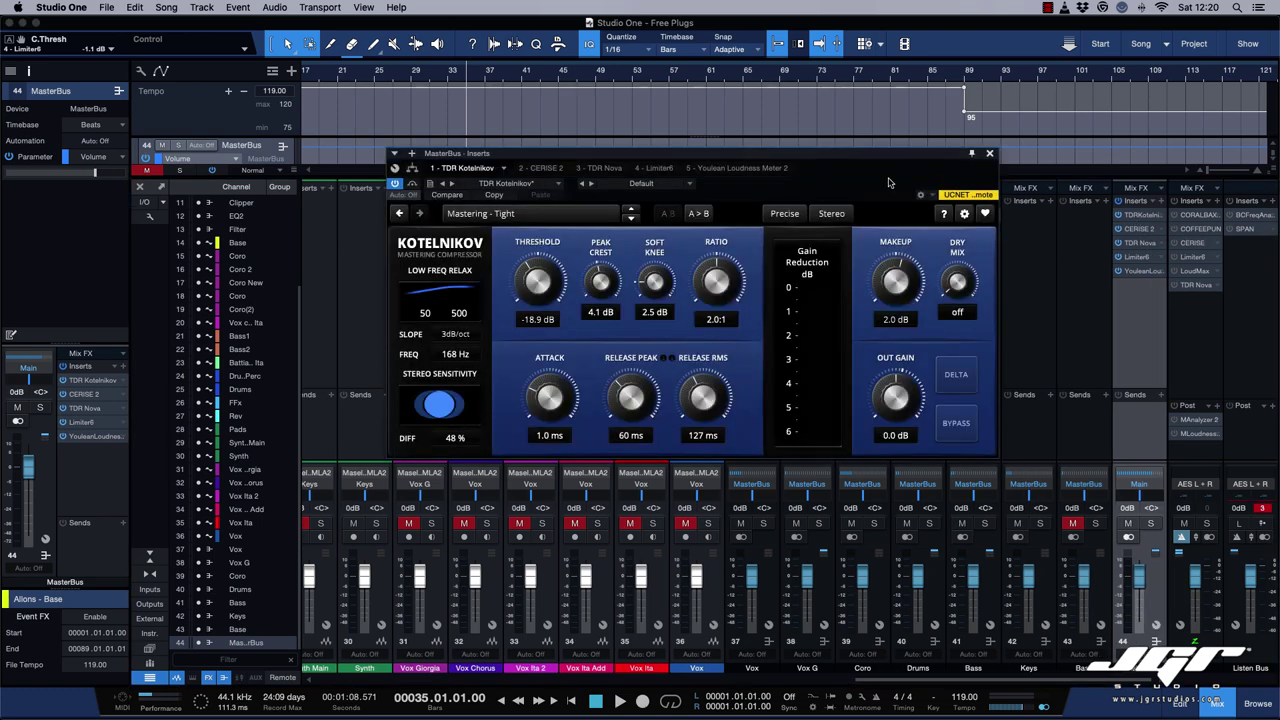
pyautogui.moveTo(891, 162); pyautogui.dragTo(889, 191)
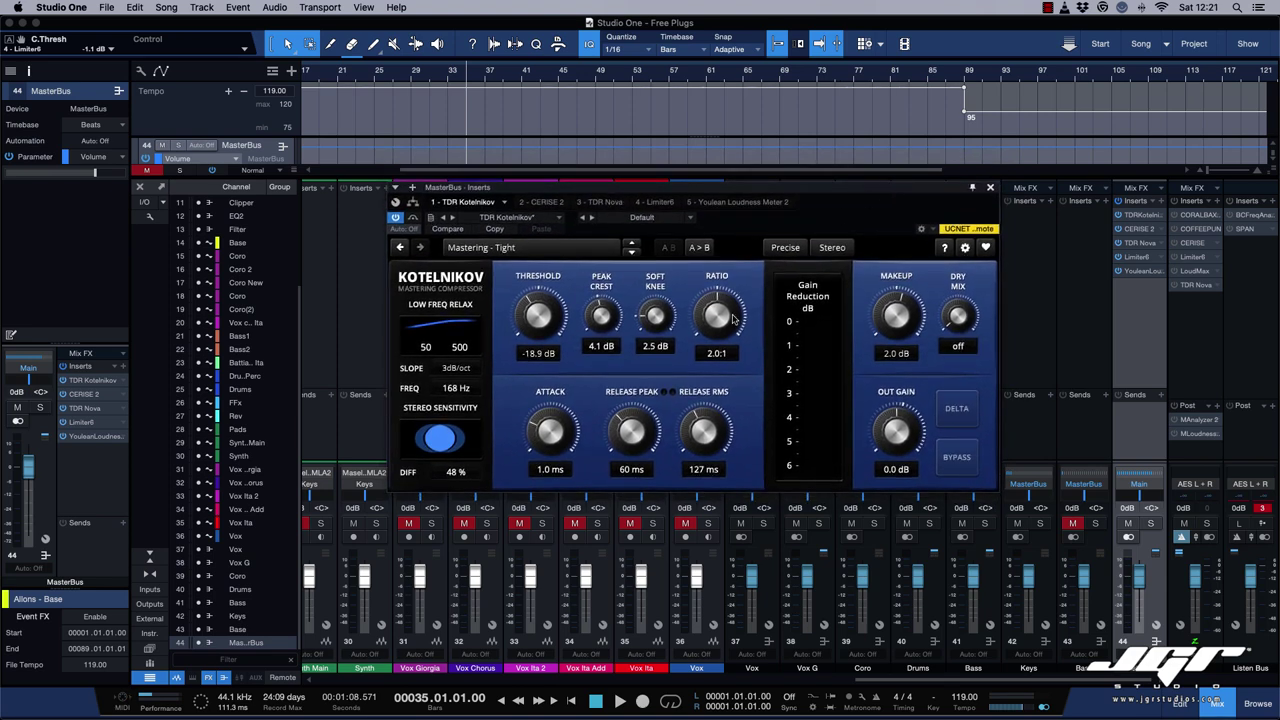